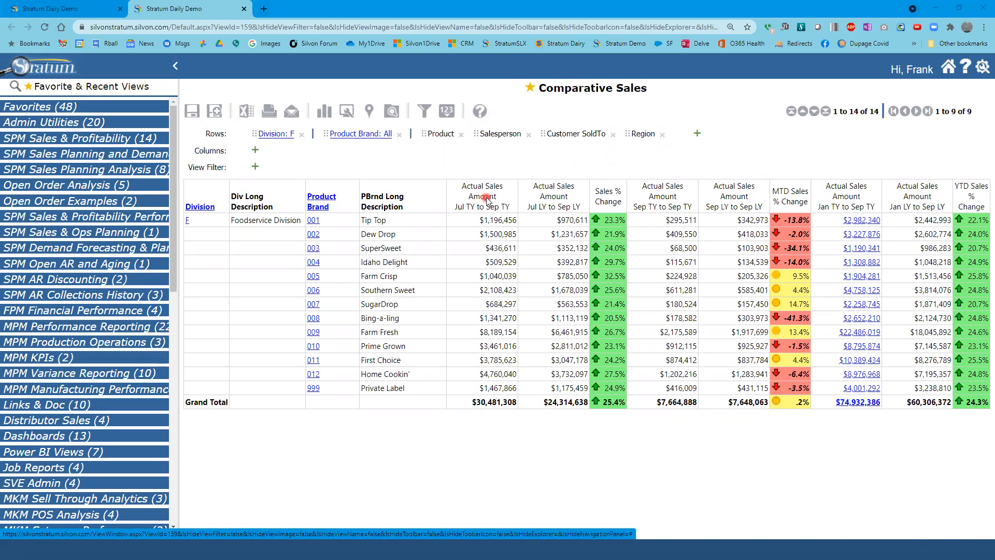
# - Open the Actual Sales Amount Jul TY to Sep TY measure for editing and keep its time unit at Months
pyautogui.click(487, 199)
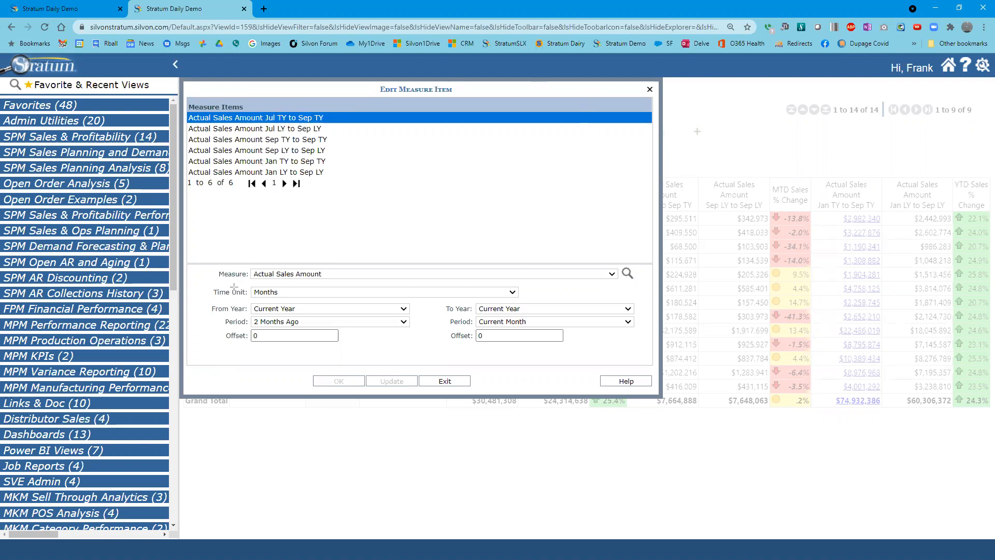
pyautogui.moveTo(202, 283); pyautogui.dragTo(640, 363)
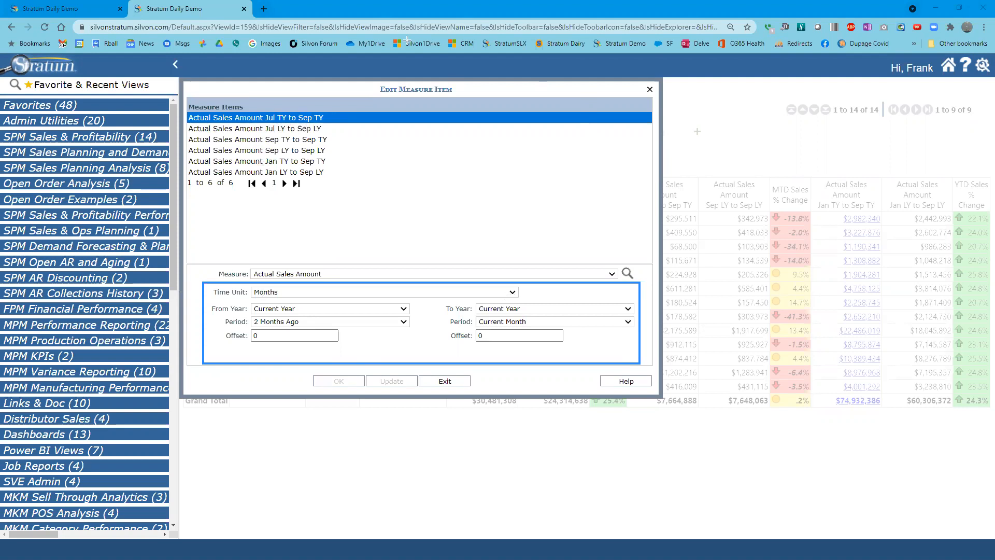
pyautogui.click(512, 293)
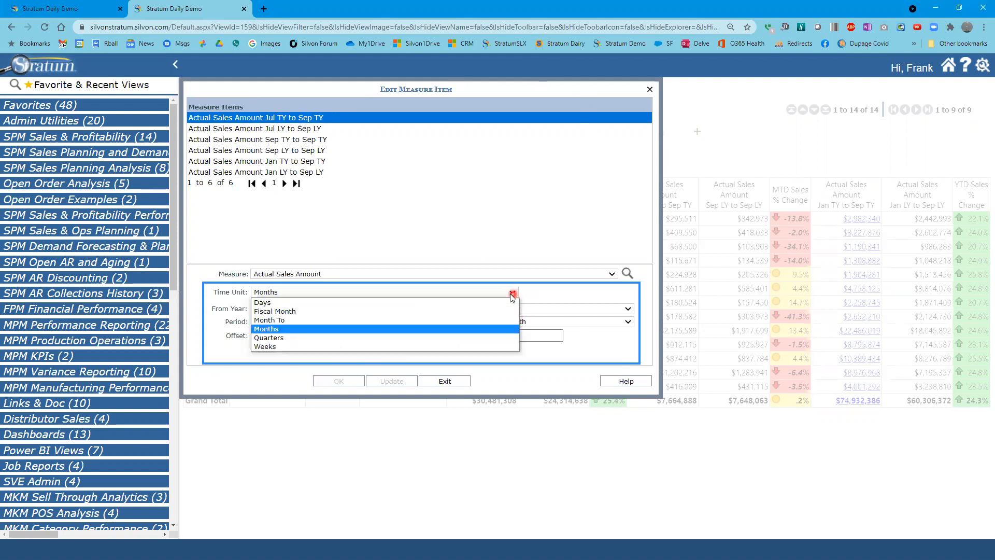
pyautogui.click(296, 331)
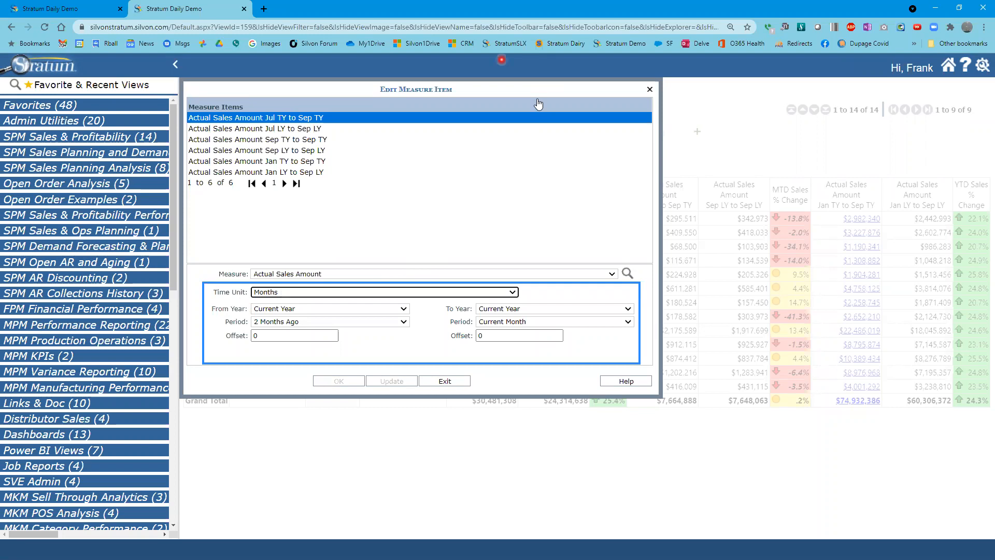
pyautogui.moveTo(209, 303)
pyautogui.mouseDown()
pyautogui.moveTo(250, 342)
pyautogui.moveTo(424, 341)
pyautogui.mouseUp()
pyautogui.moveTo(441, 300)
pyautogui.mouseDown()
pyautogui.moveTo(510, 350)
pyautogui.moveTo(639, 345)
pyautogui.mouseUp()
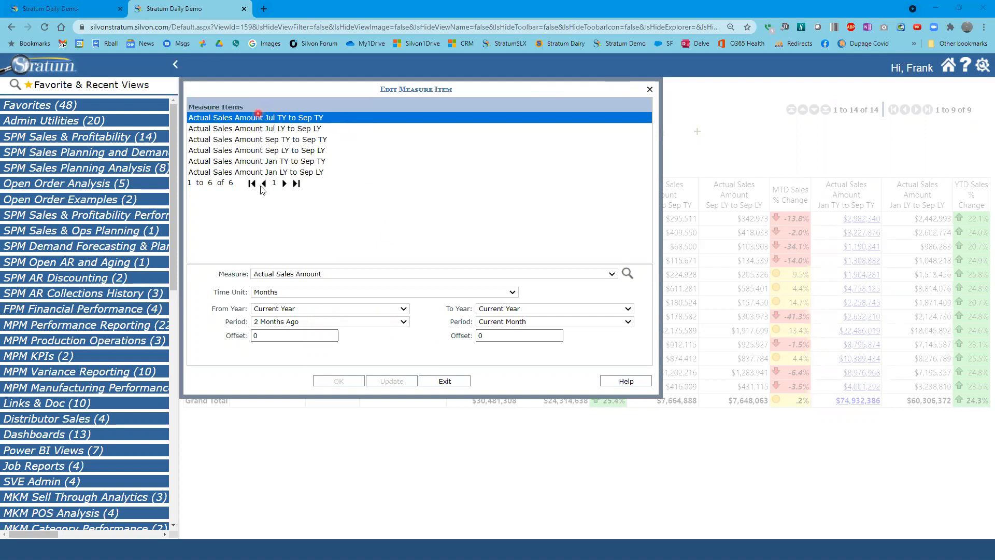
# - Compare the from and to year settings of the Jul LY to Sep LY and Jul TY to Sep TY measure items
pyautogui.keyDown('ctrl'); pyautogui.click(255, 129); pyautogui.keyUp('ctrl')
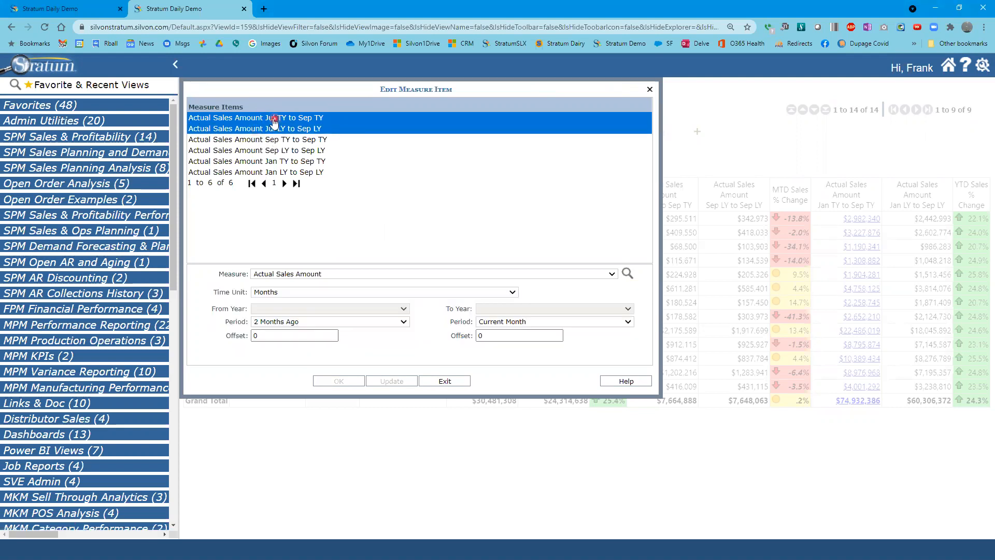
pyautogui.click(271, 127)
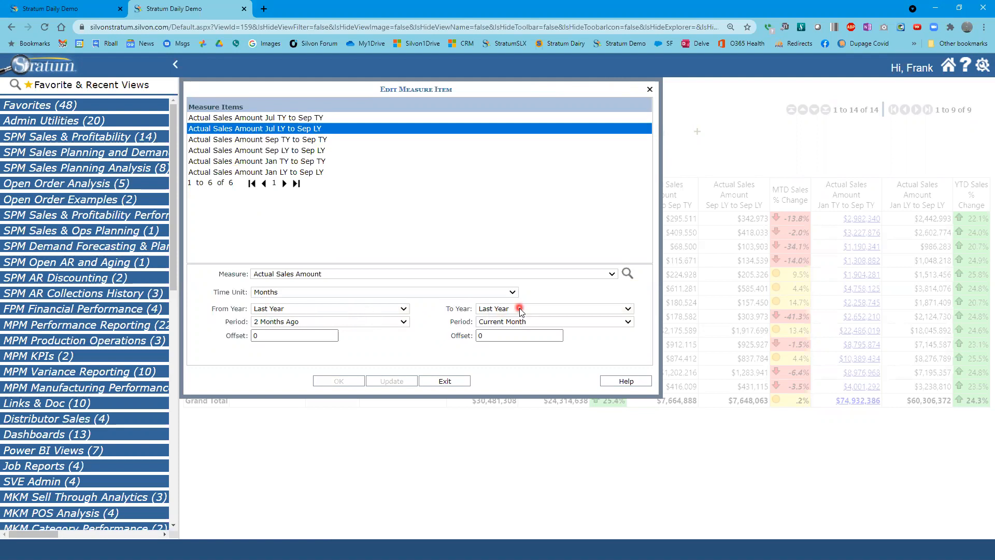
pyautogui.click(294, 119)
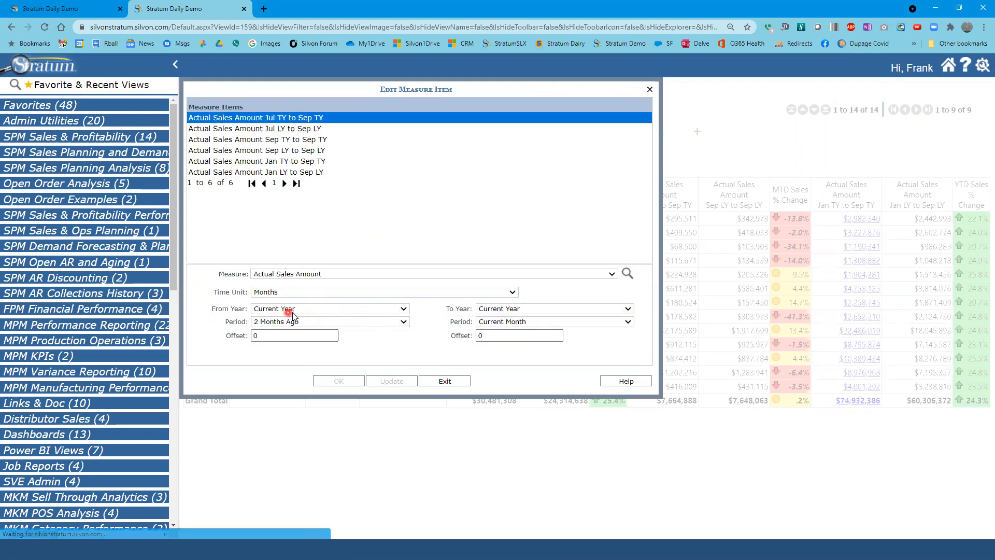
# - Select both the Jul TY to Sep TY and Jul LY to Sep LY measure items and set their starting period to Current Month
pyautogui.keyDown('ctrl'); pyautogui.click(316, 128); pyautogui.keyUp('ctrl')
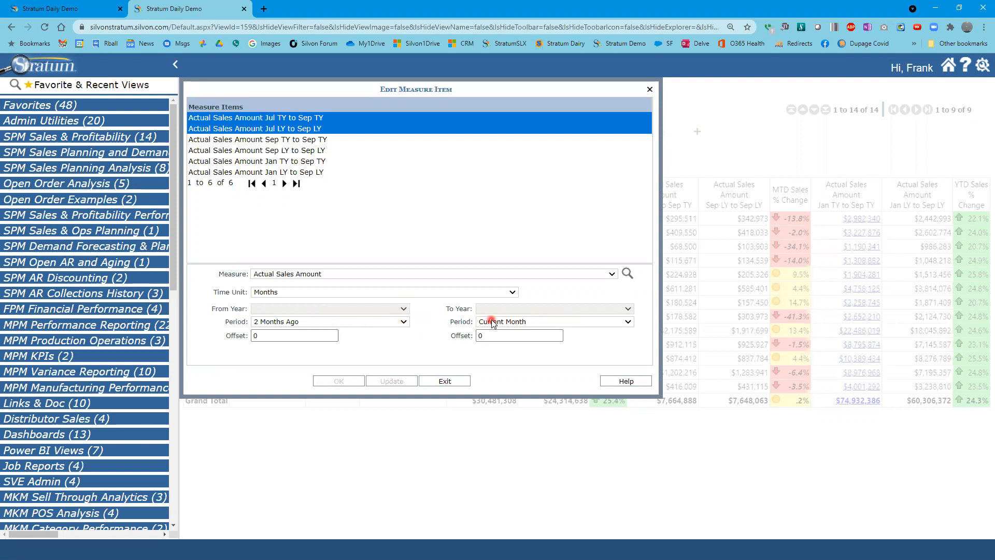
pyautogui.click(404, 321)
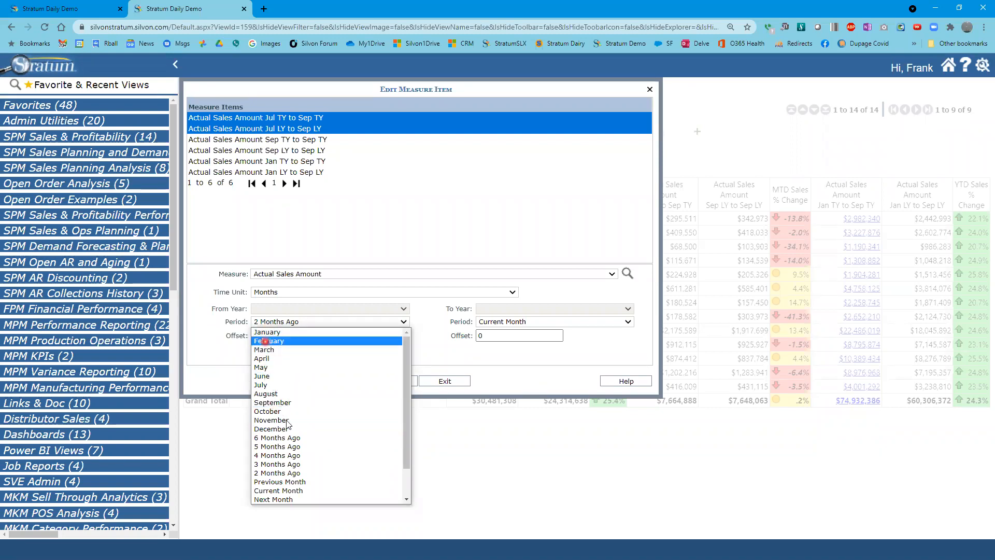
pyautogui.click(264, 292)
pyautogui.click(263, 292)
pyautogui.click(263, 292)
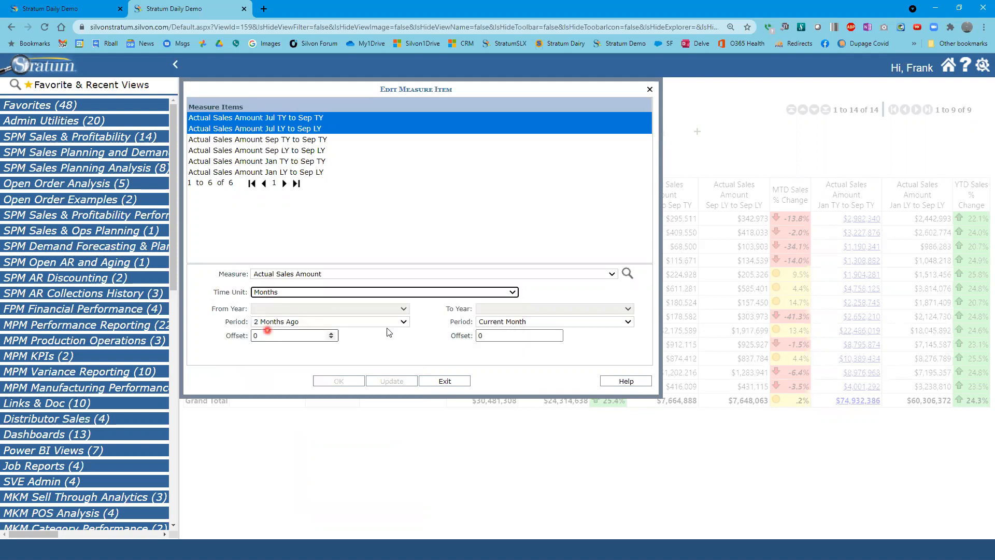
pyautogui.click(399, 322)
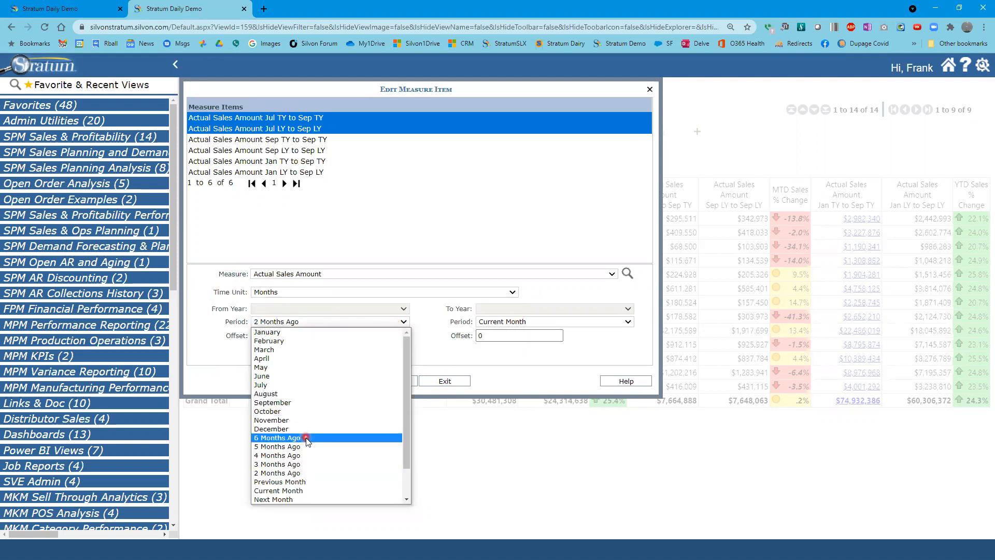
pyautogui.moveTo(407, 449); pyautogui.dragTo(406, 482)
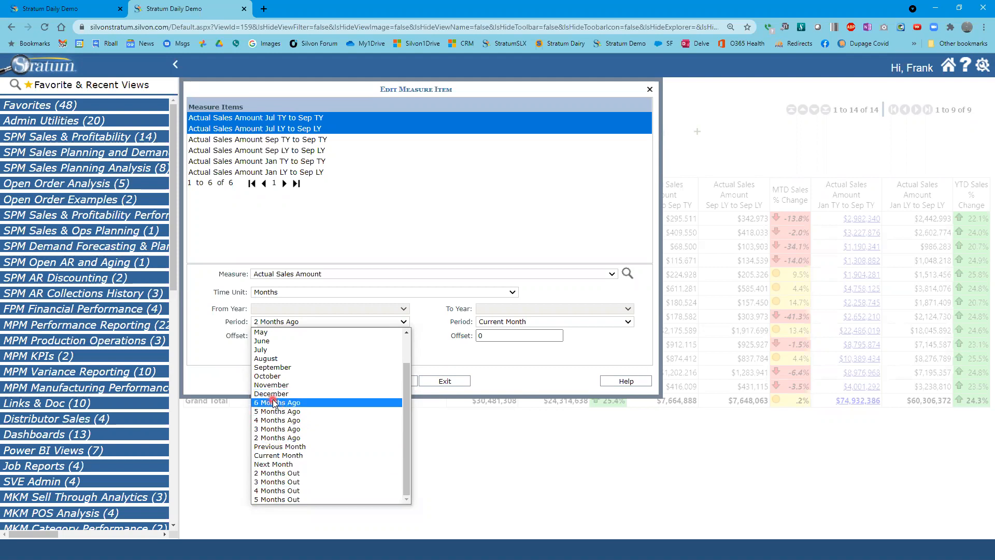
pyautogui.click(280, 455)
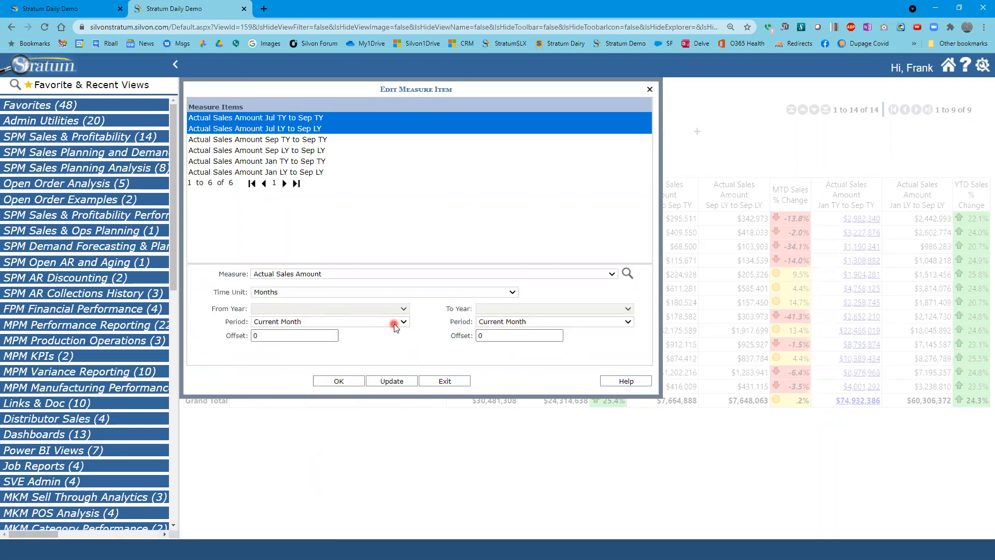
# - Set the starting period offset to -11 for both selected measure items and apply the change to the view
pyautogui.click(306, 335)
pyautogui.moveTo(218, 338); pyautogui.dragTo(245, 359)
pyautogui.click(255, 335)
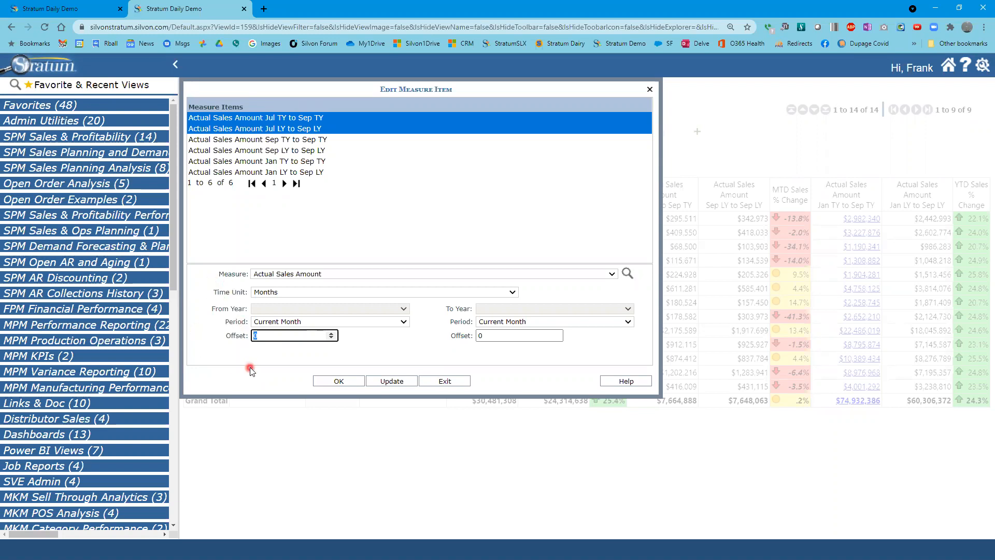
pyautogui.write('-011')
pyautogui.click(344, 383)
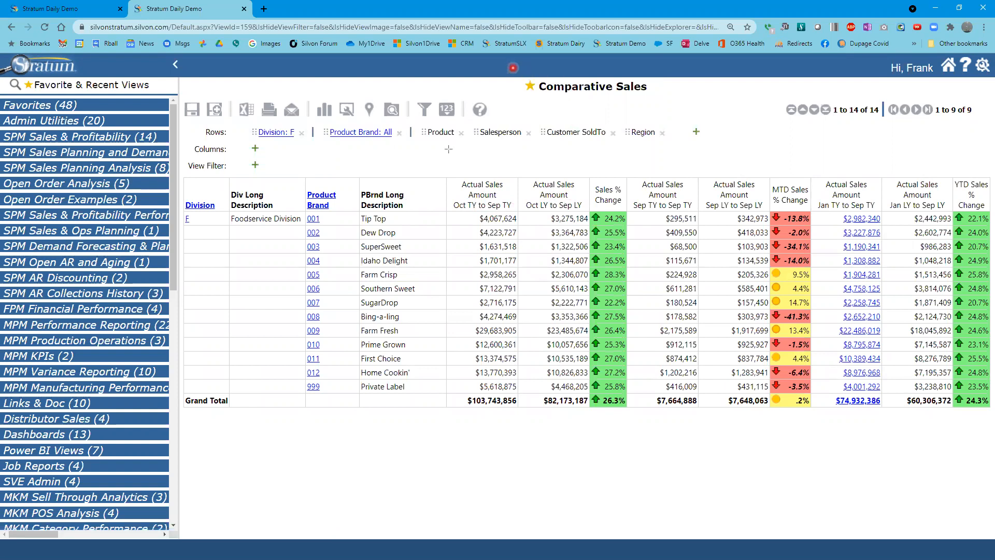
# - Inspect the time range settings of the Actual Sales Amount Jan TY to Sep TY measure item and return to the Comparative Sales view
pyautogui.moveTo(446, 176); pyautogui.dragTo(588, 413)
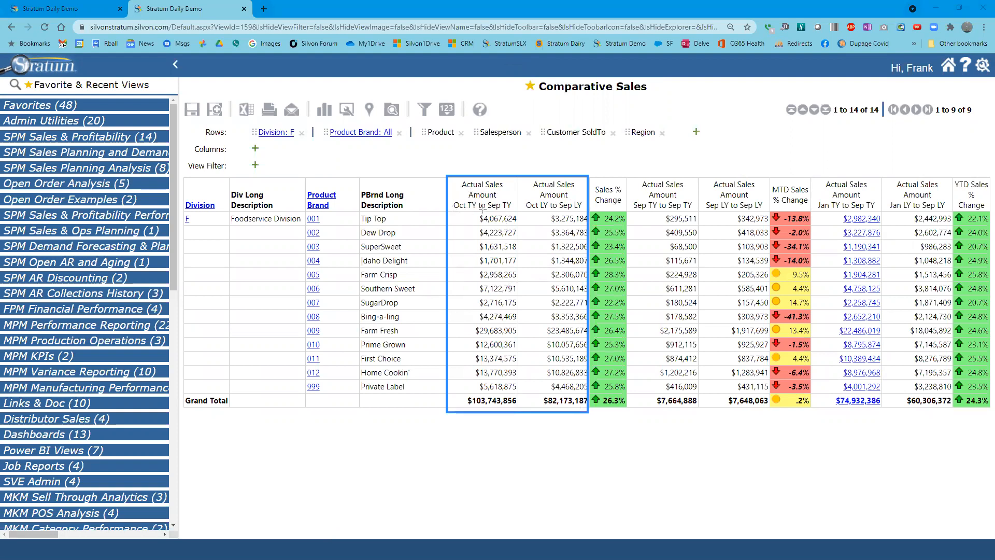
pyautogui.moveTo(588, 282); pyautogui.dragTo(625, 411)
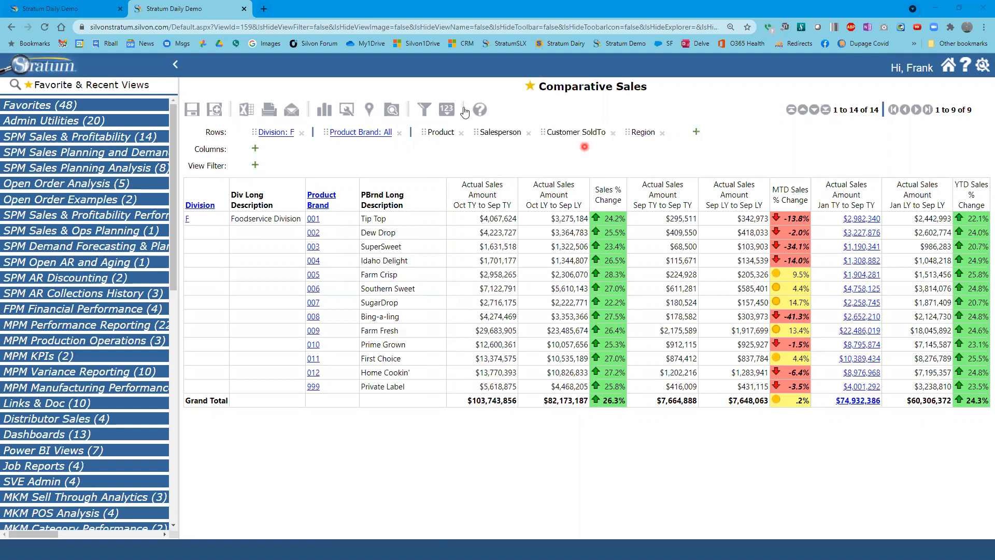
pyautogui.moveTo(448, 110)
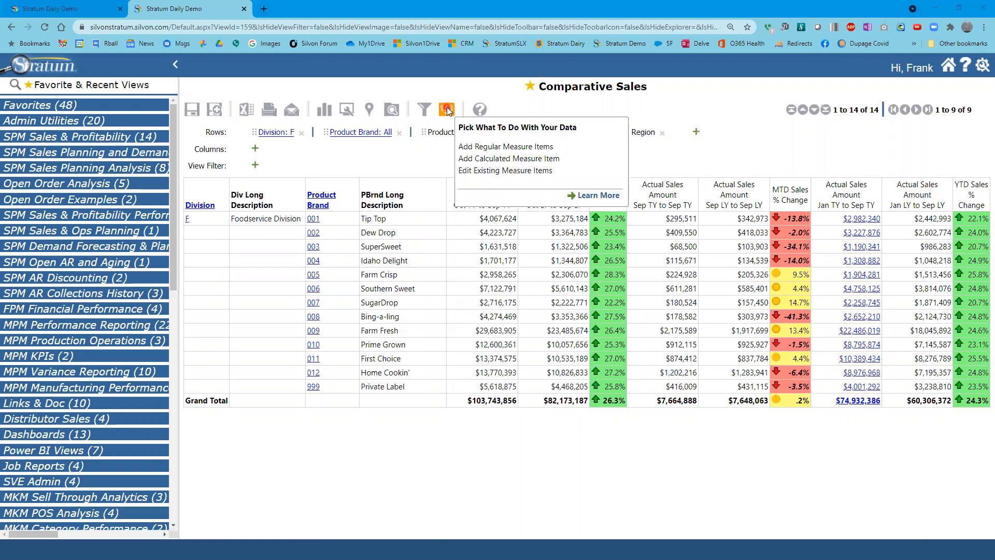
pyautogui.click(447, 109)
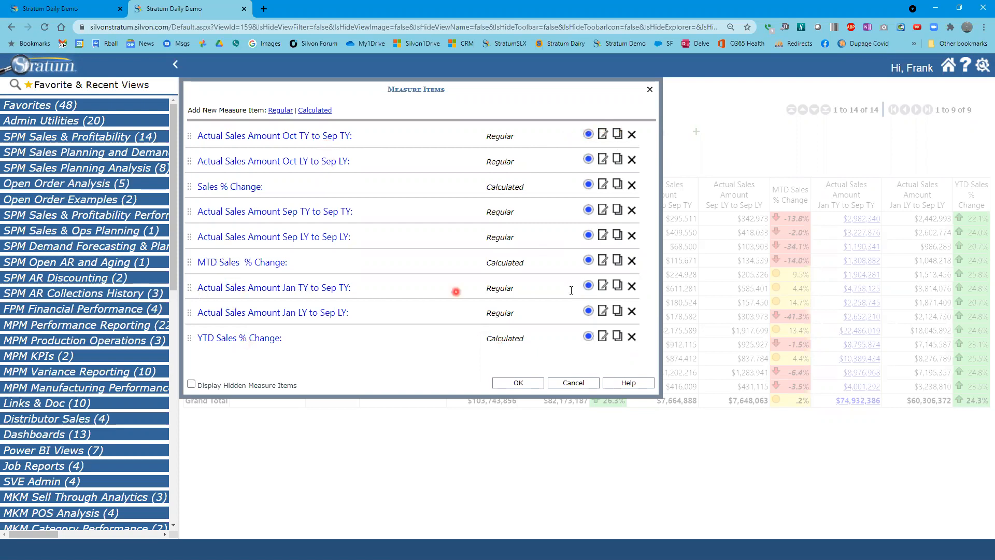
pyautogui.click(602, 286)
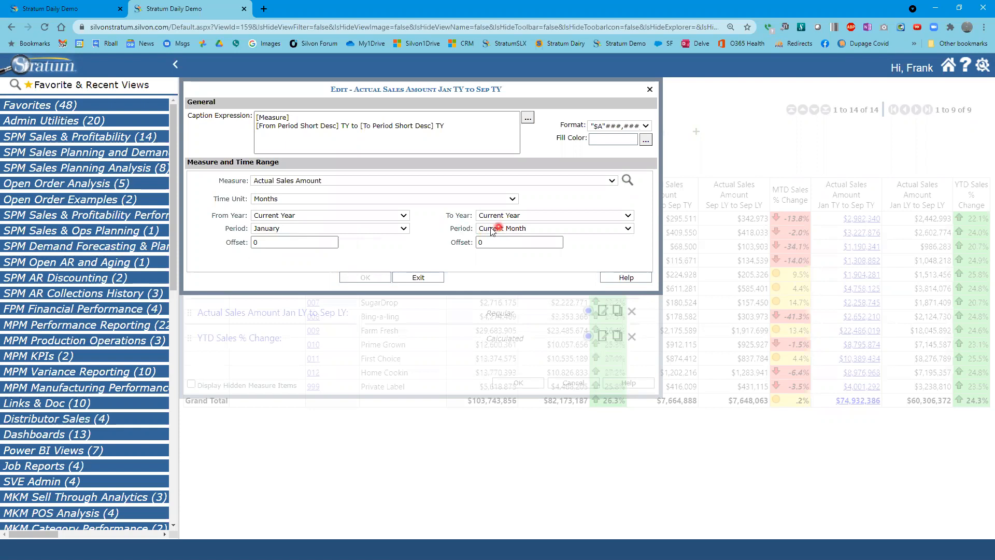
pyautogui.click(438, 278)
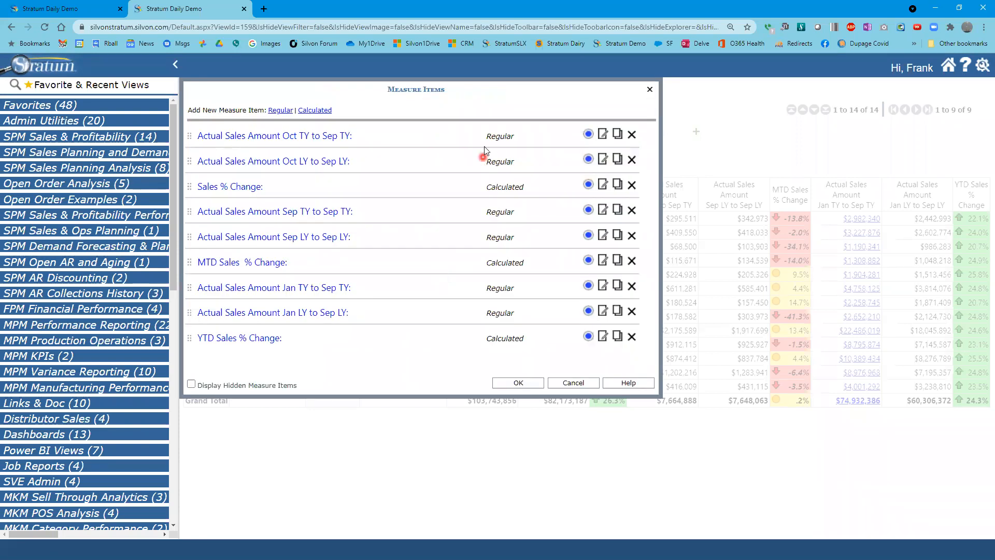
pyautogui.click(590, 383)
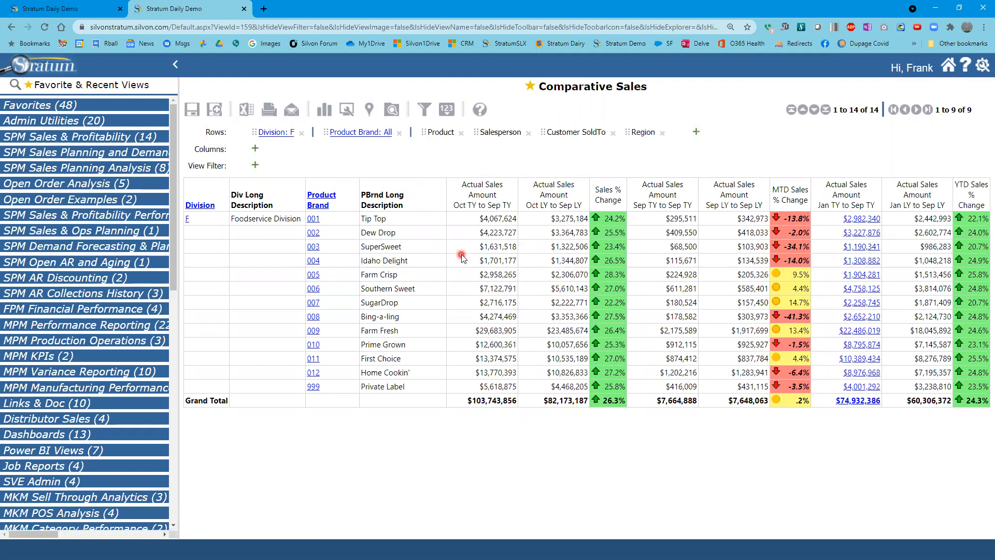
pyautogui.hotkey('alt', 'Tab')
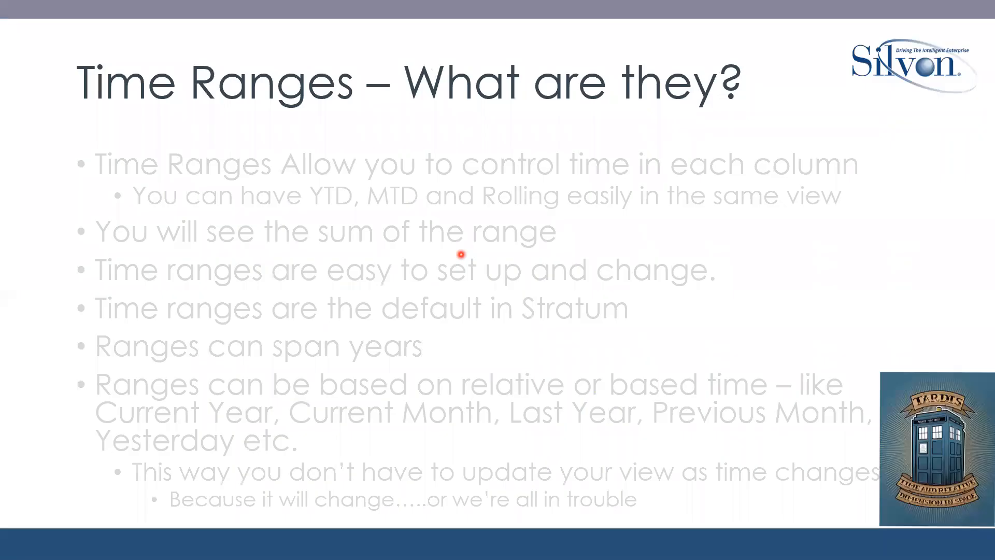
pyautogui.press('Right')
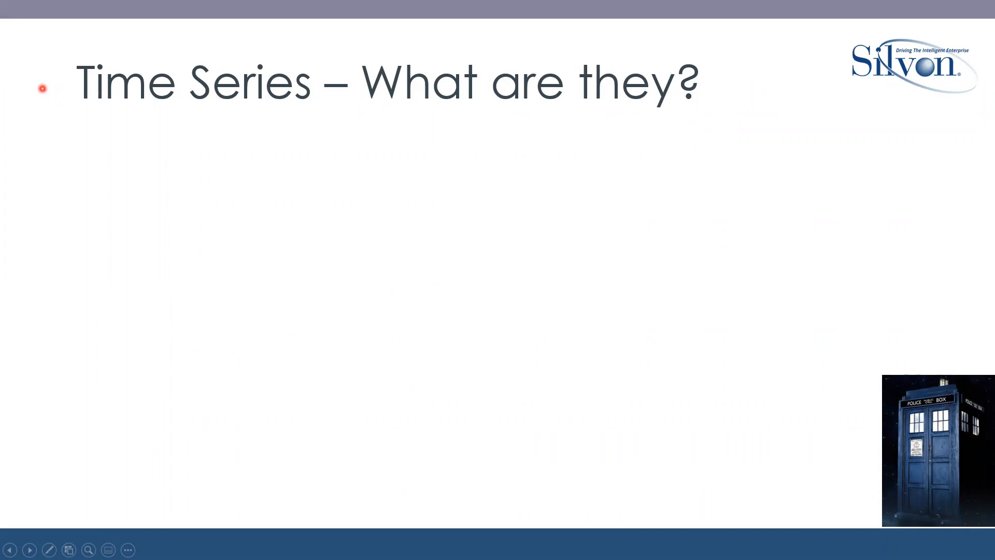
pyautogui.press('Right')
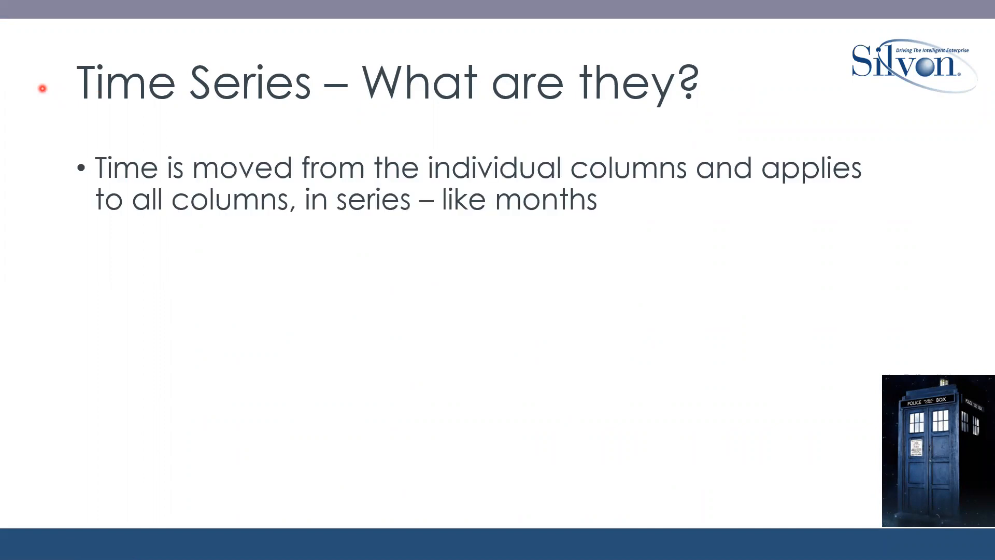
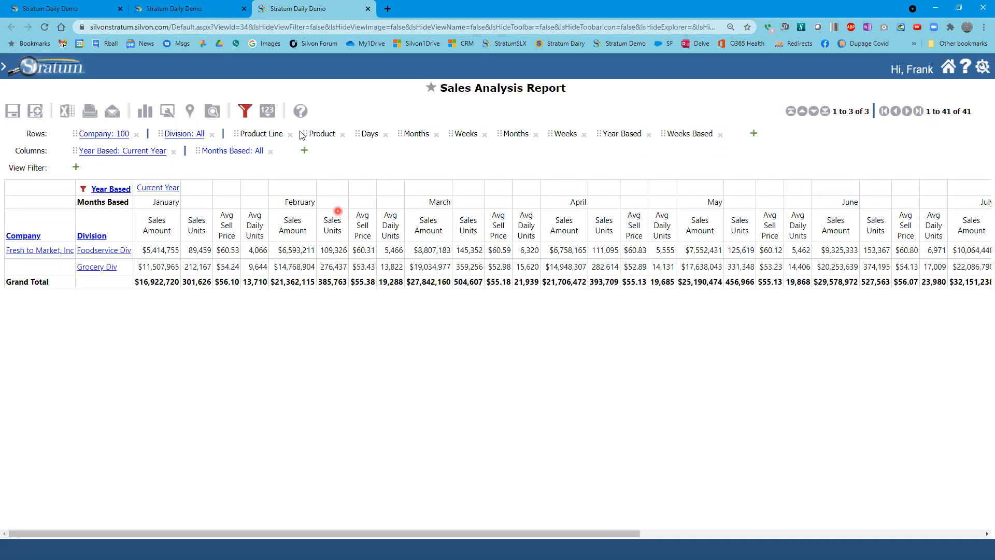
# - Delete Days, Year Months, Year Weeks, Months, Weeks and Year Based Weeks Based from the Sales Analysis Report rows using View Explorer
pyautogui.click(267, 110)
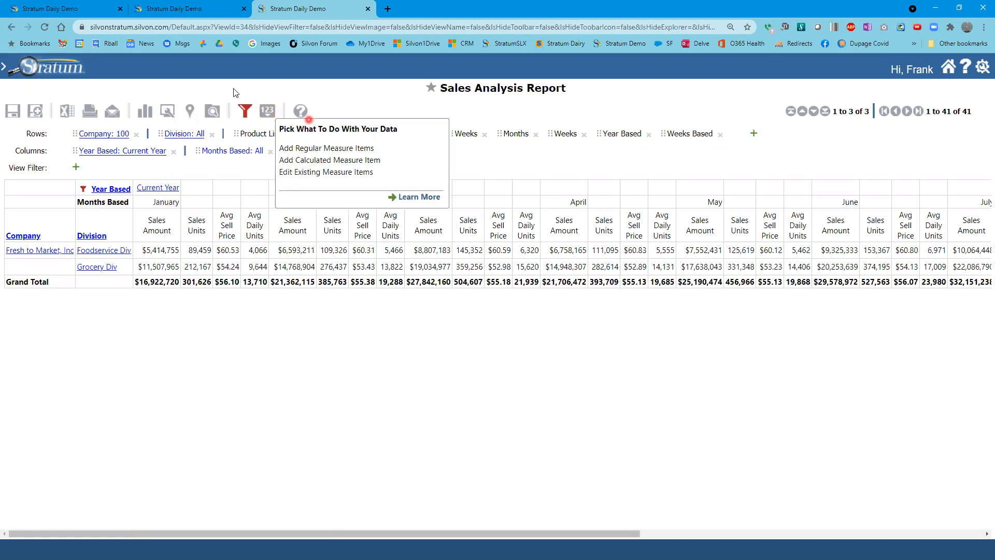
pyautogui.click(212, 111)
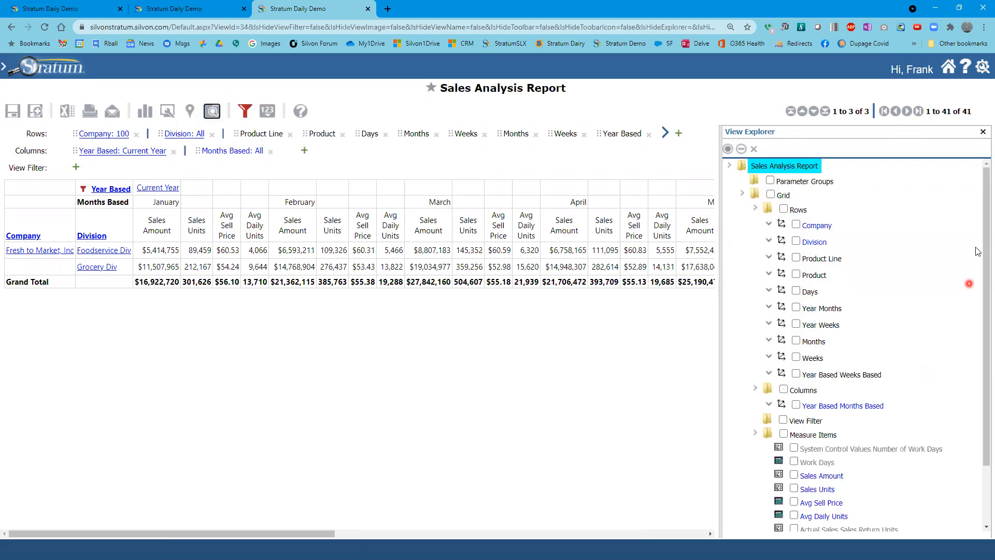
pyautogui.moveTo(987, 228); pyautogui.dragTo(981, 208)
pyautogui.click(796, 290)
pyautogui.click(796, 307)
pyautogui.click(796, 325)
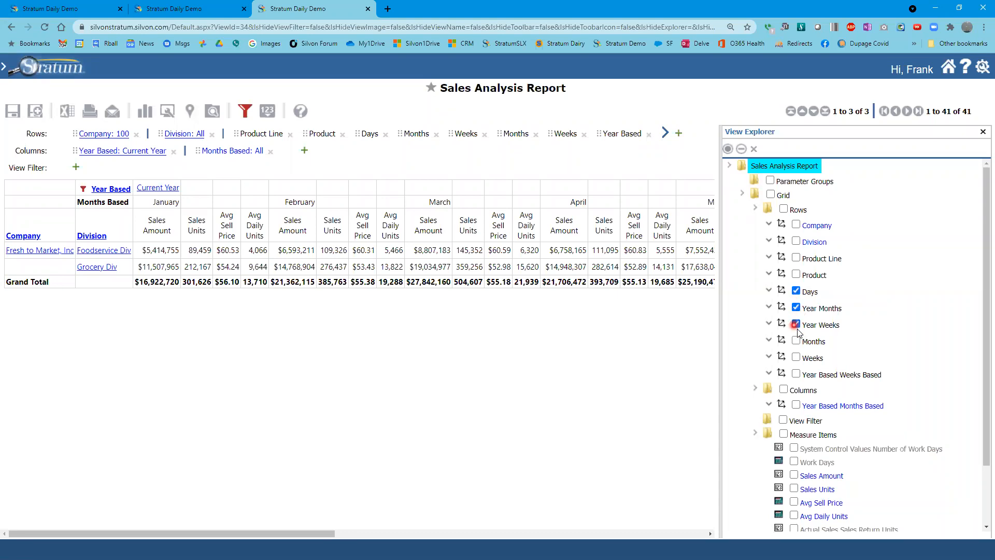
pyautogui.click(796, 357)
pyautogui.click(796, 374)
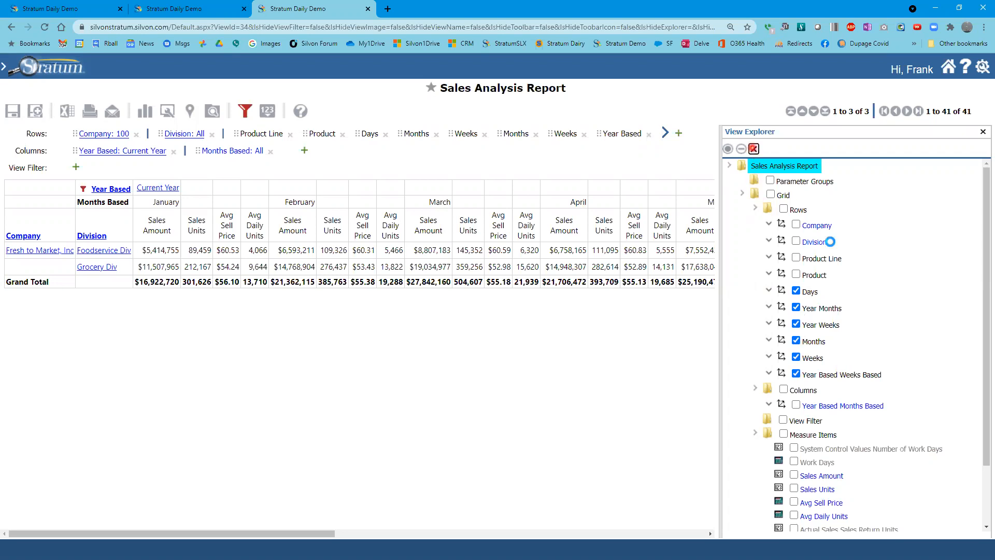
pyautogui.click(753, 149)
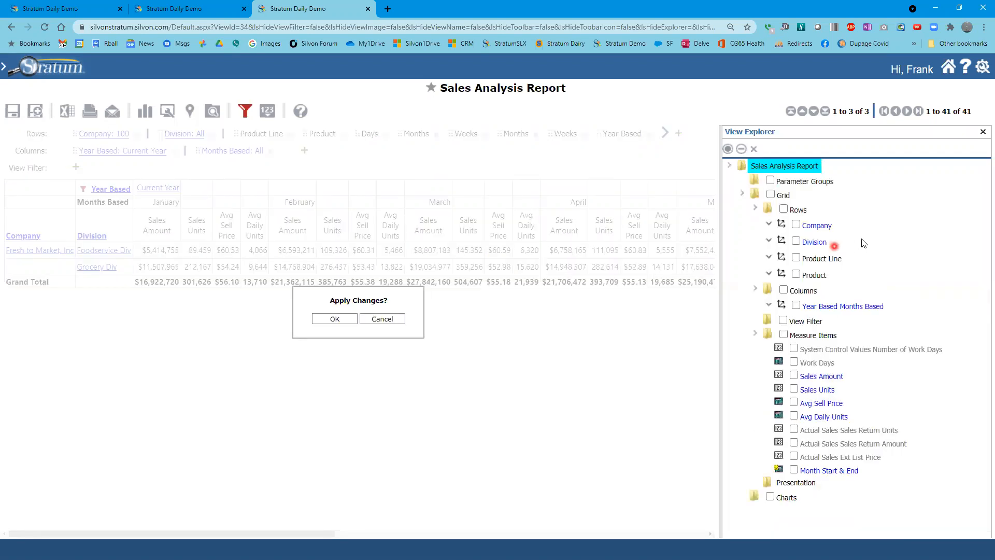
# - Hide the Sales Units, Avg Sell Price, Avg Daily Units and Month Start & End measure items and apply the changes to the report
pyautogui.click(794, 389)
pyautogui.click(794, 402)
pyautogui.click(794, 416)
pyautogui.click(794, 469)
pyautogui.click(742, 150)
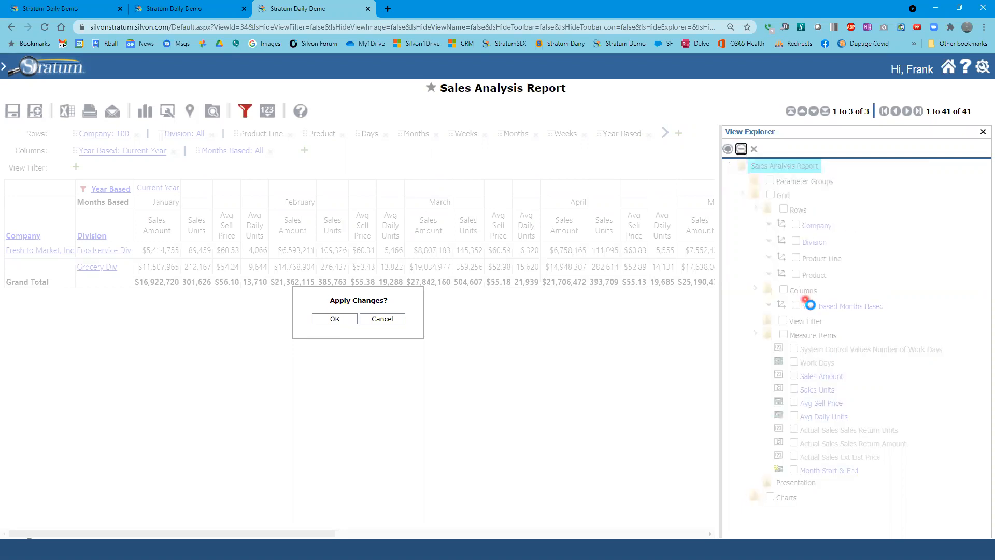
pyautogui.click(330, 319)
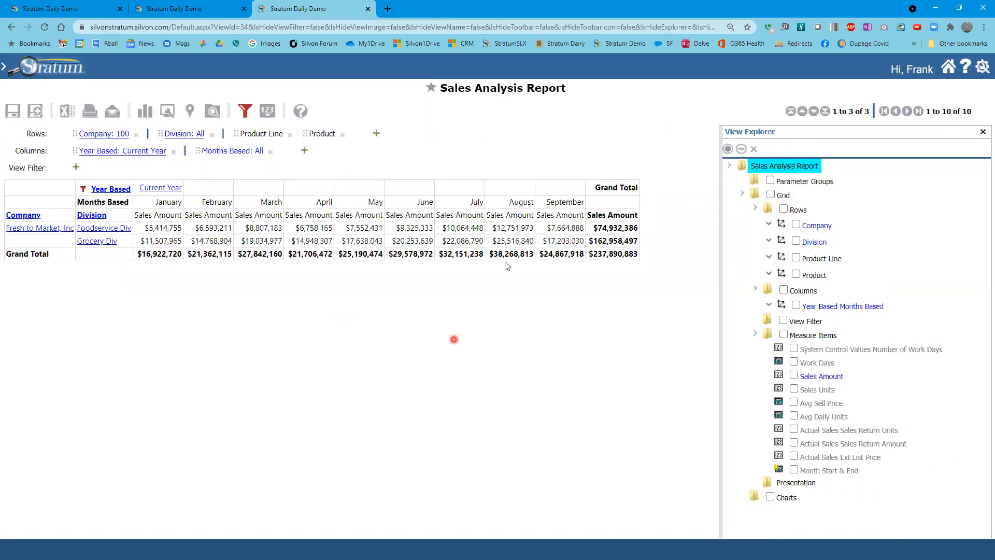
pyautogui.click(160, 188)
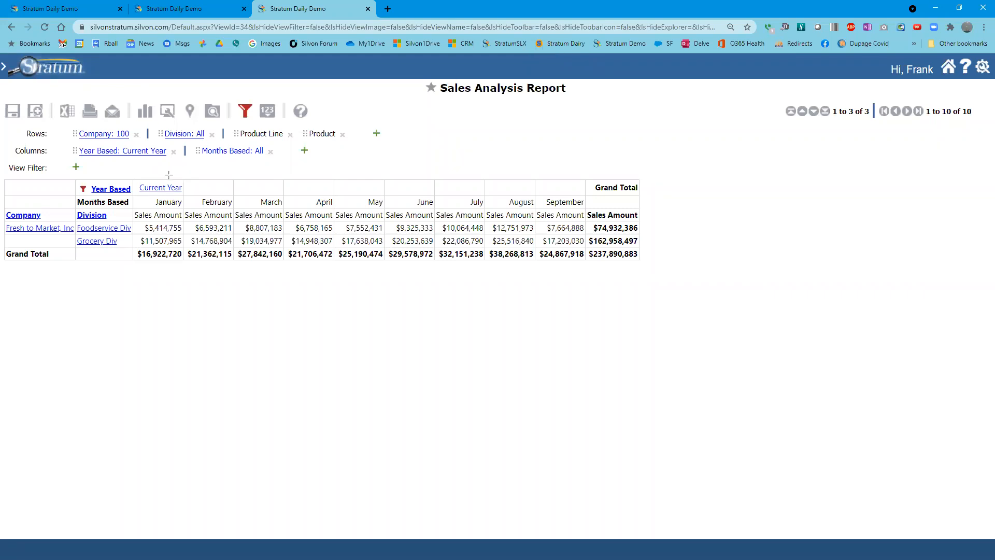
# - Add Last Year and 2 Years Ago to the members included in the Year Based filter
pyautogui.moveTo(77, 179); pyautogui.dragTo(586, 223)
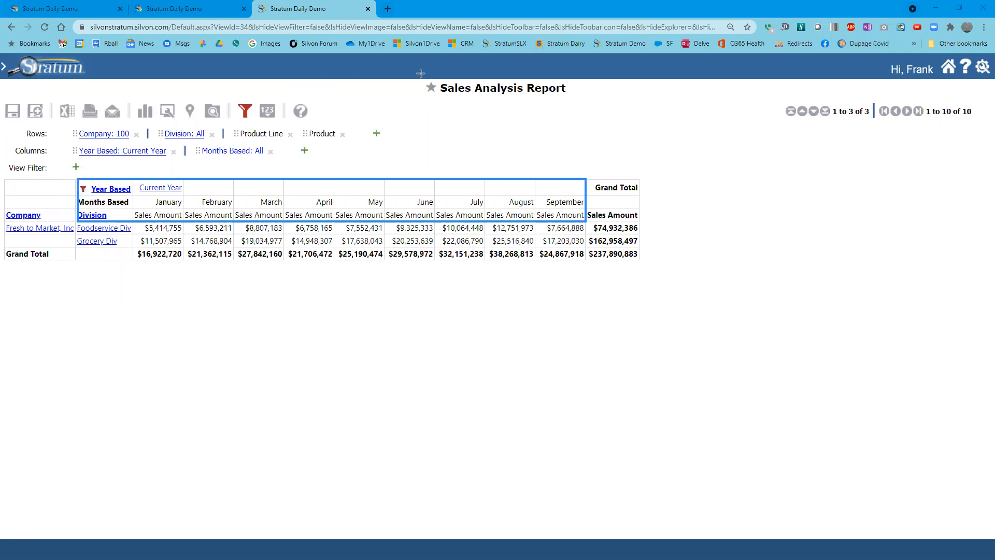
pyautogui.click(84, 189)
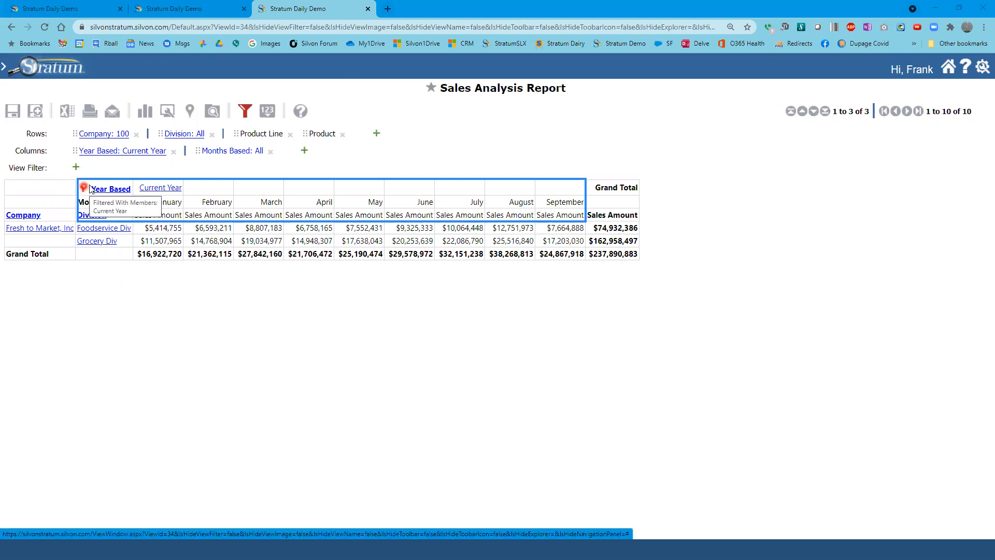
pyautogui.click(246, 113)
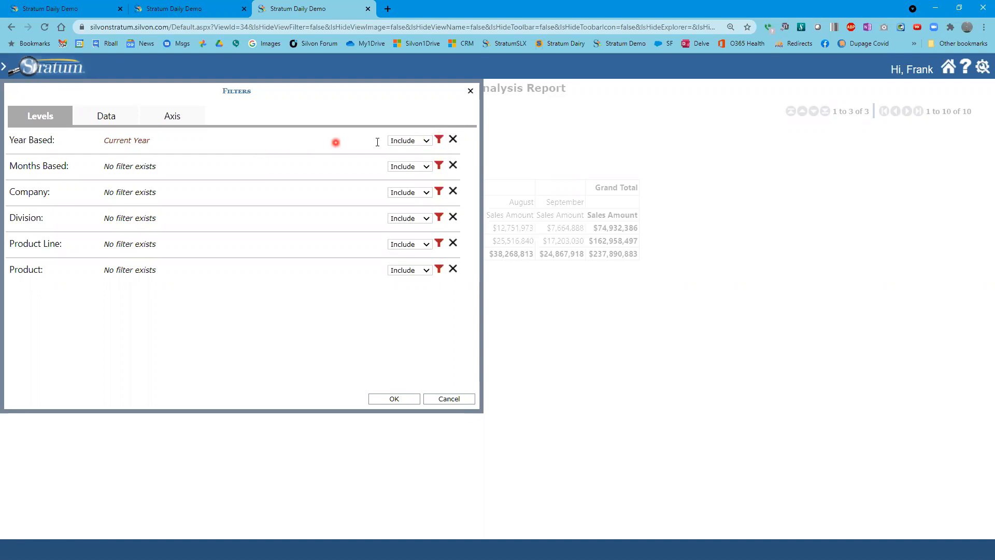
pyautogui.click(438, 139)
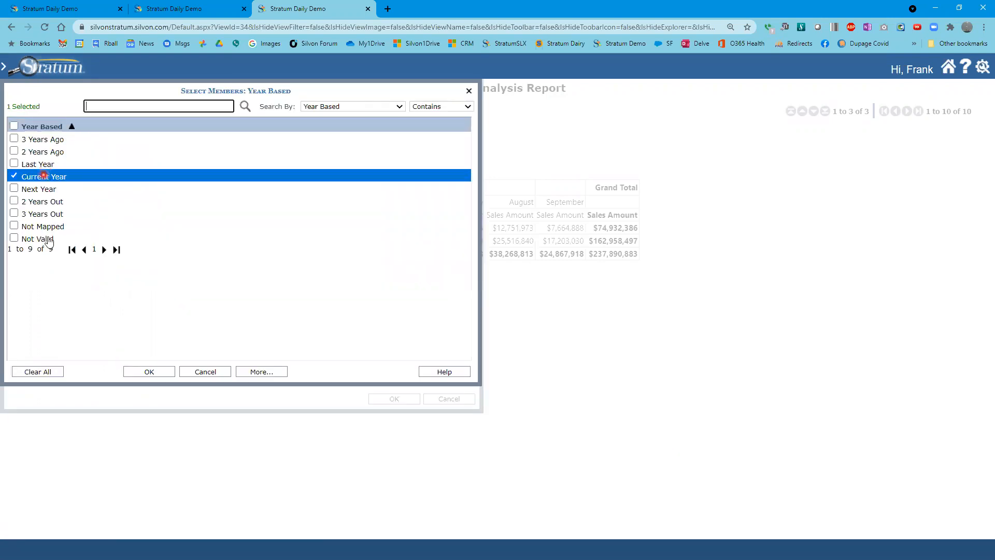
pyautogui.click(15, 164)
pyautogui.click(14, 152)
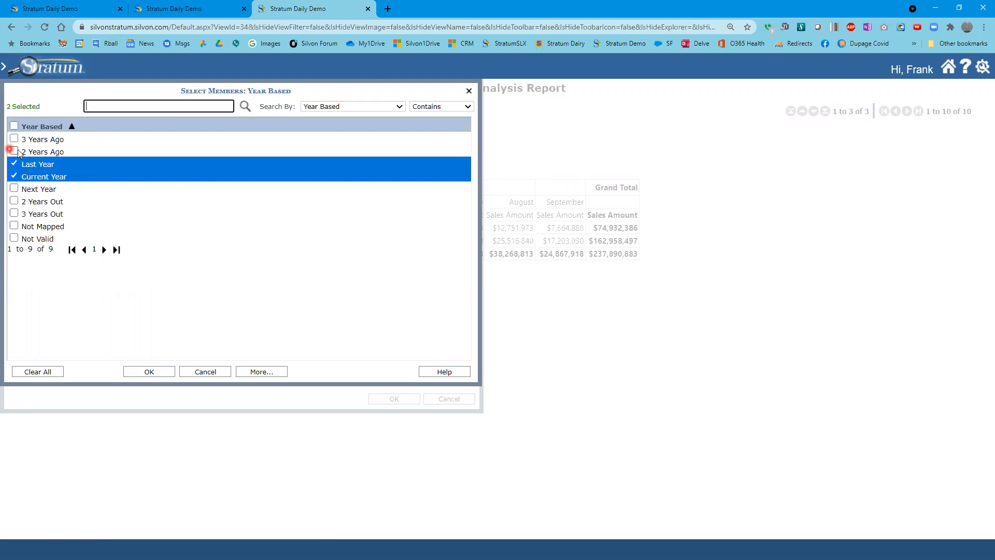
pyautogui.click(161, 373)
pyautogui.click(409, 402)
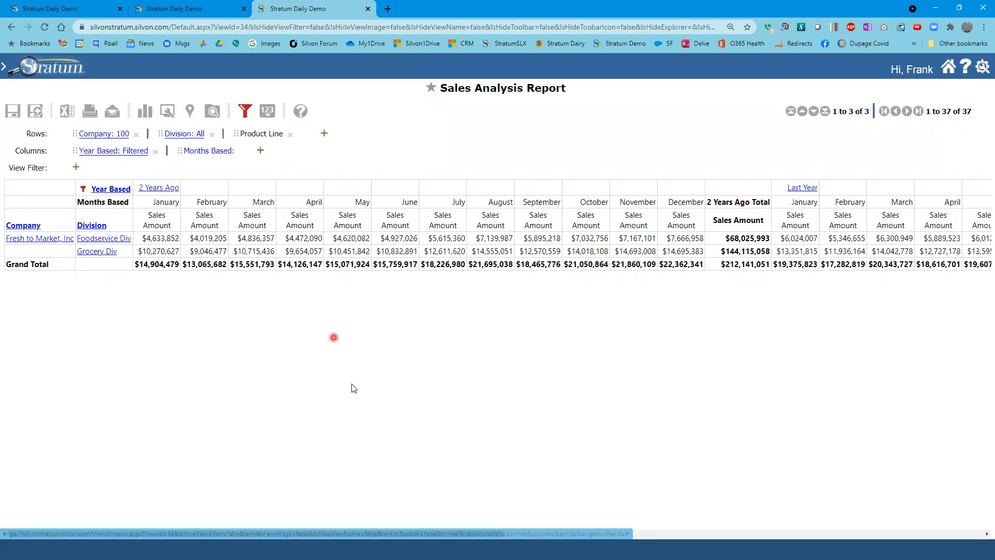
# - Roll the report columns up to the Year Based level and drill into the months of Last Year
pyautogui.moveTo(397, 538); pyautogui.dragTo(276, 294)
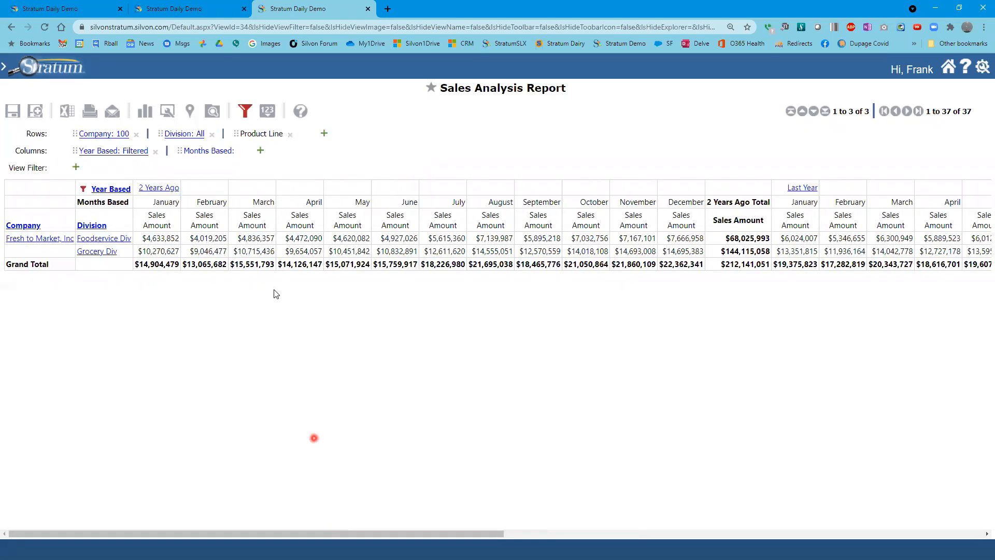
pyautogui.click(104, 190)
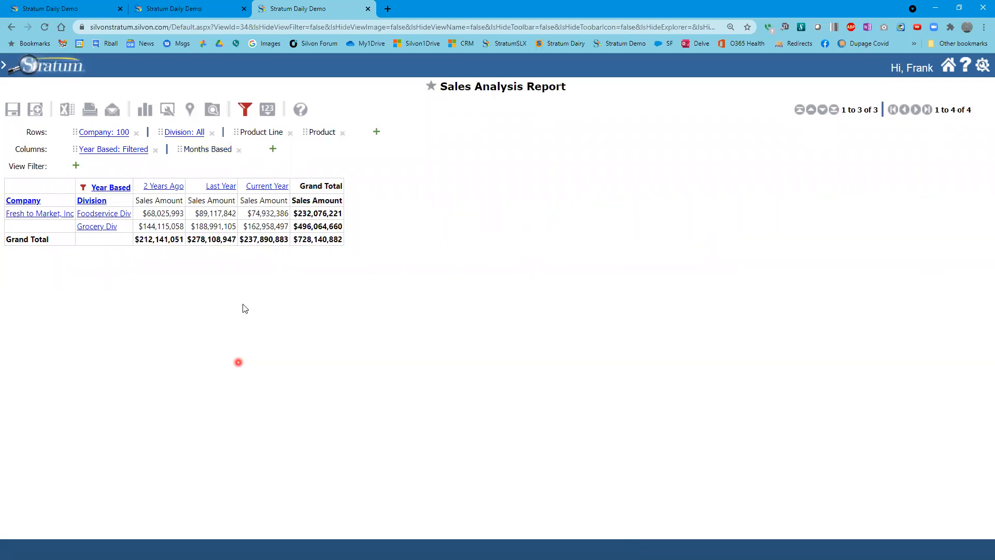
pyautogui.click(228, 186)
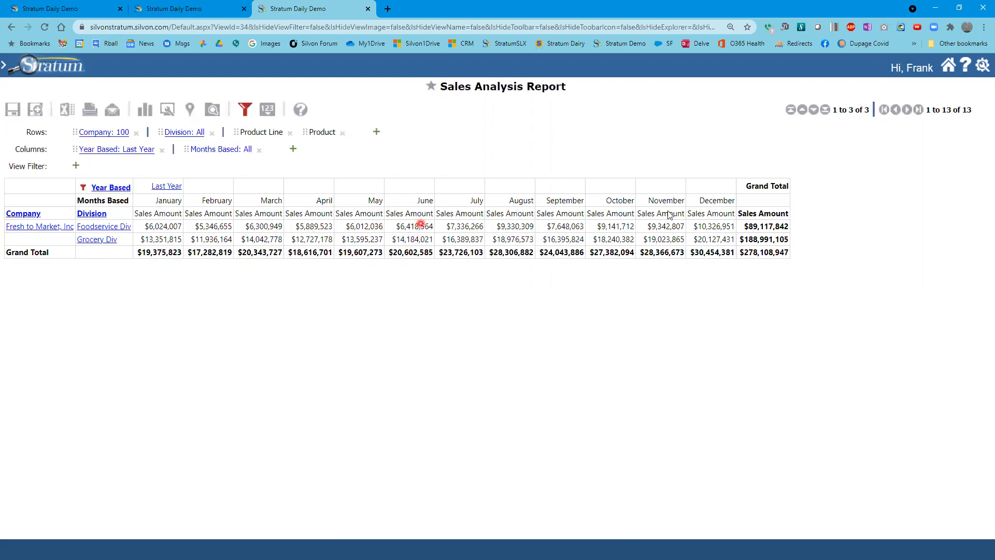
# - Switch the monthly columns to Current Year and drill Foodservice Div down to its product lines
pyautogui.click(166, 187)
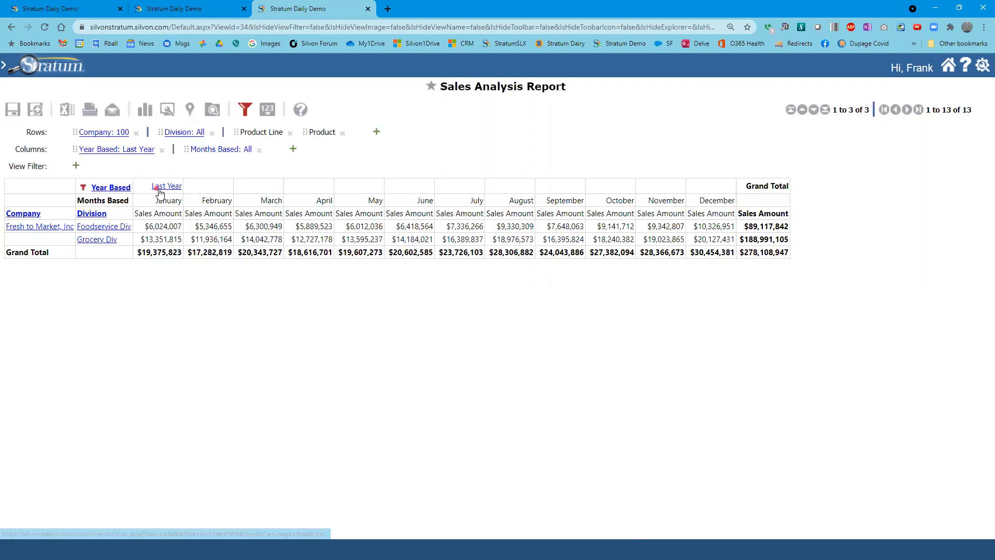
pyautogui.click(261, 190)
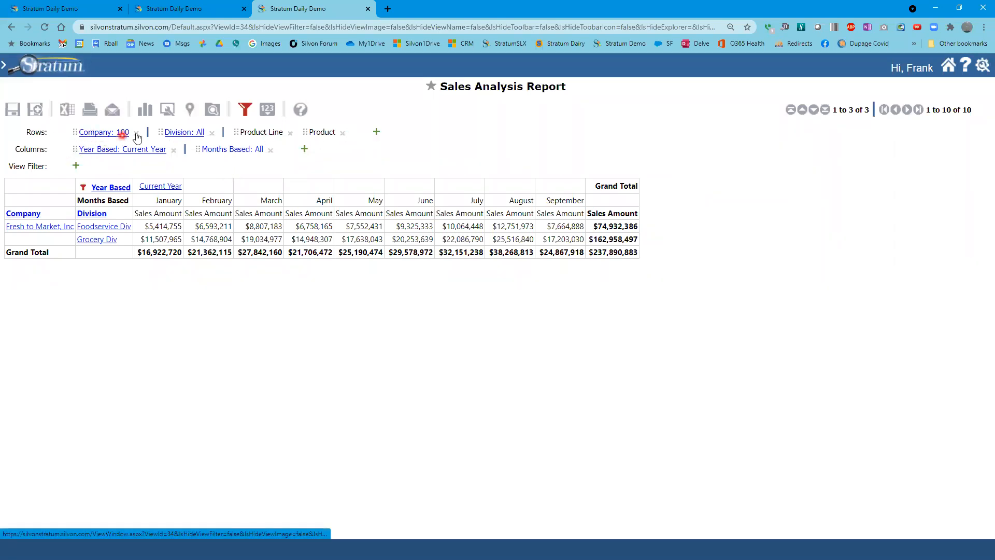
pyautogui.click(116, 227)
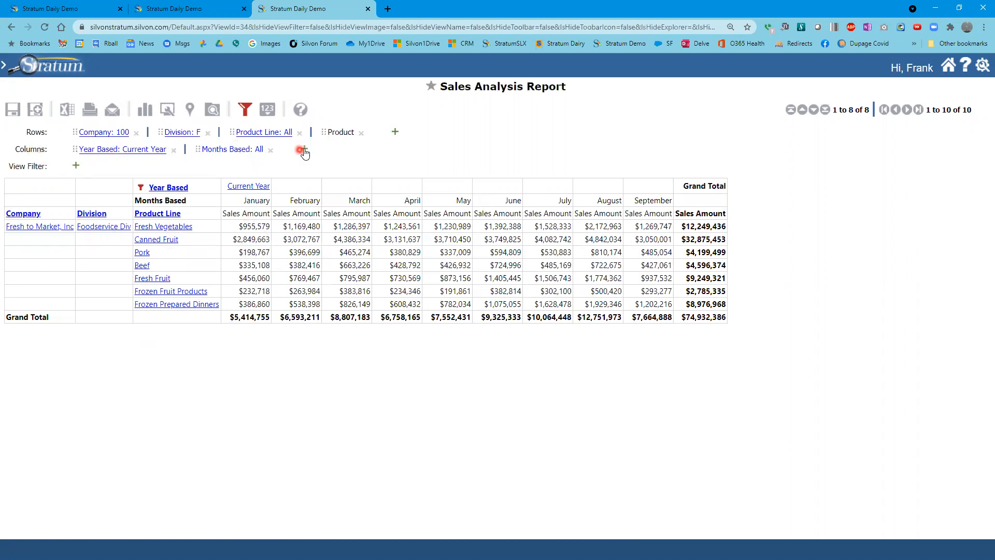
# - Examine the time-related hierarchies that can be added to the report columns and close the list without adding any
pyautogui.click(213, 110)
pyautogui.click(304, 151)
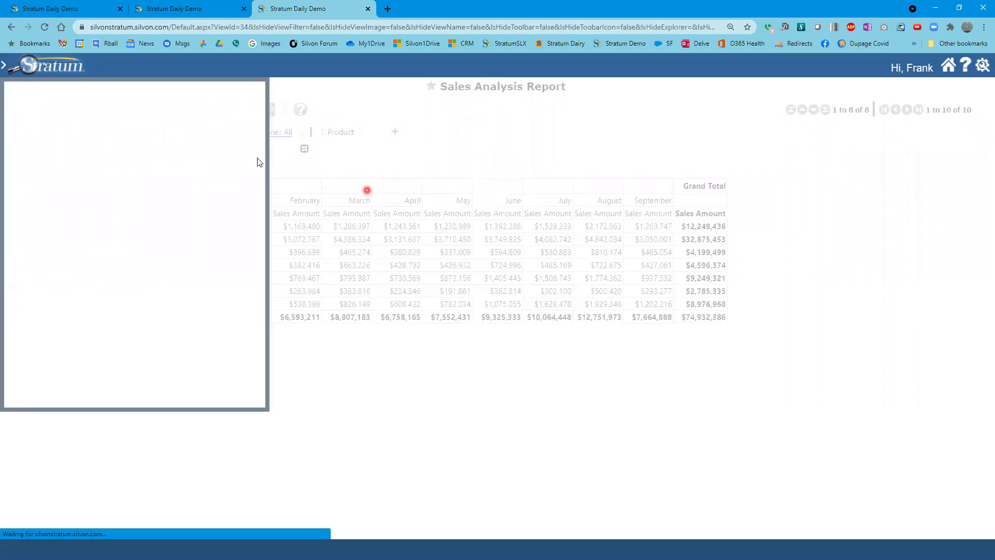
pyautogui.moveTo(262, 144); pyautogui.dragTo(253, 369)
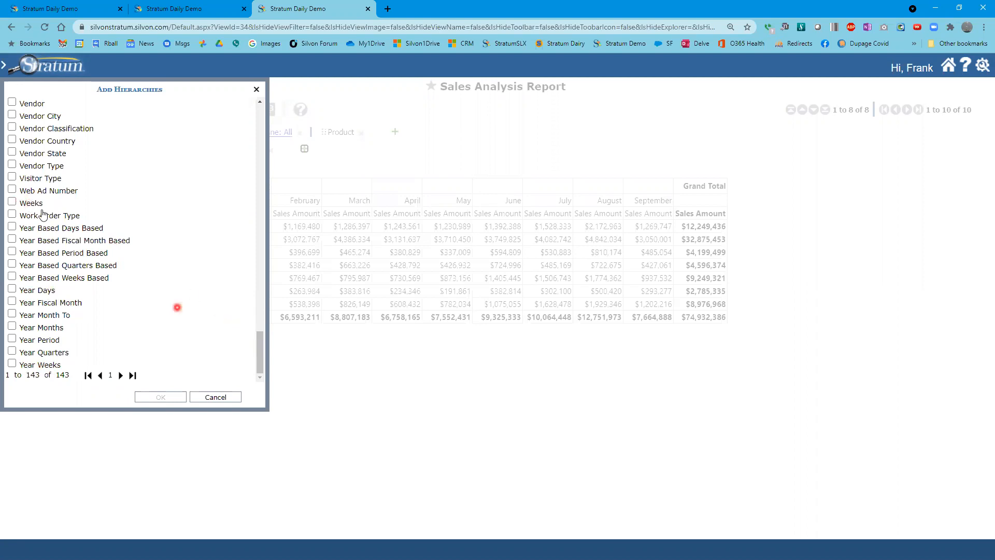
pyautogui.moveTo(257, 344); pyautogui.dragTo(261, 188)
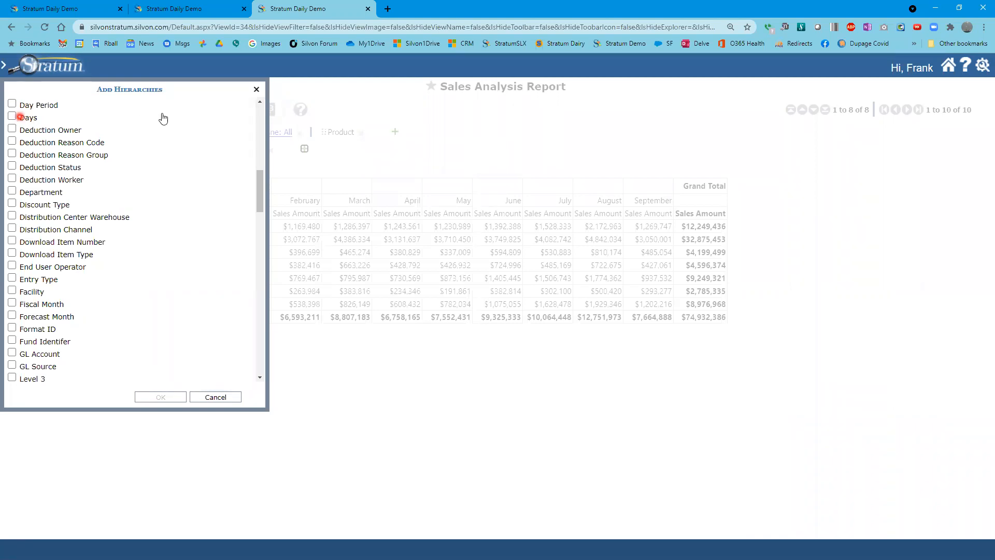
pyautogui.click(253, 91)
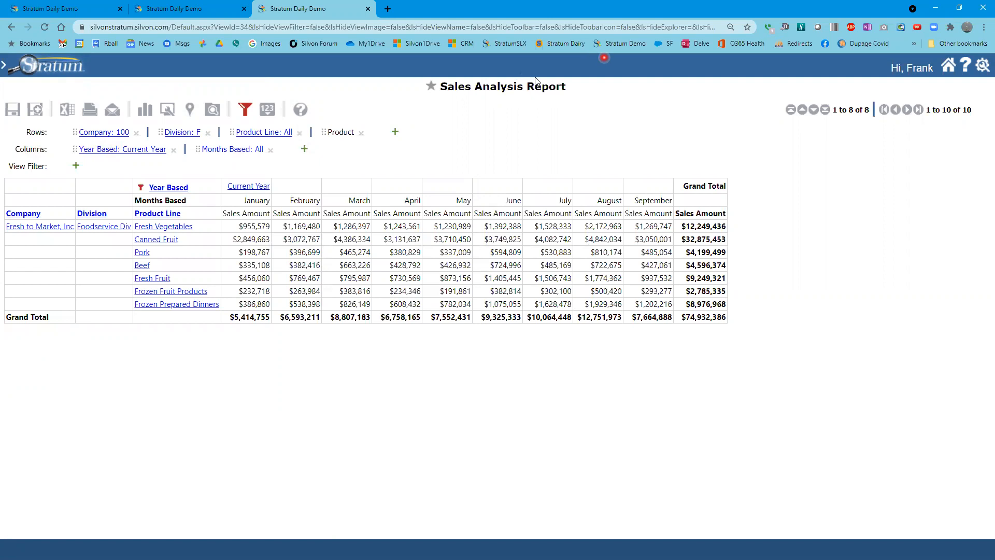
# - Show View Explorer and expand the Year Based Months Based hierarchy in the columns to its levels
pyautogui.moveTo(74, 143); pyautogui.dragTo(291, 158)
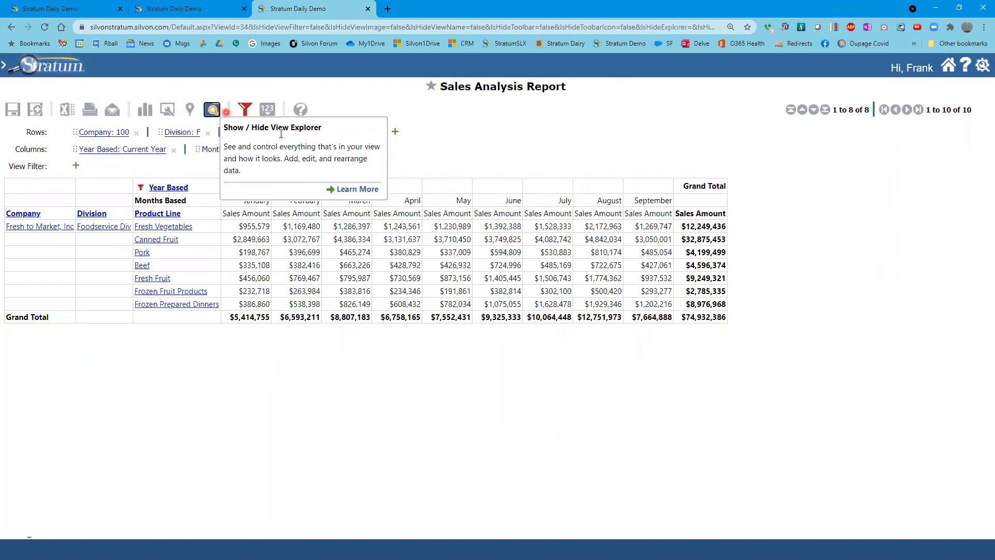
pyautogui.click(212, 109)
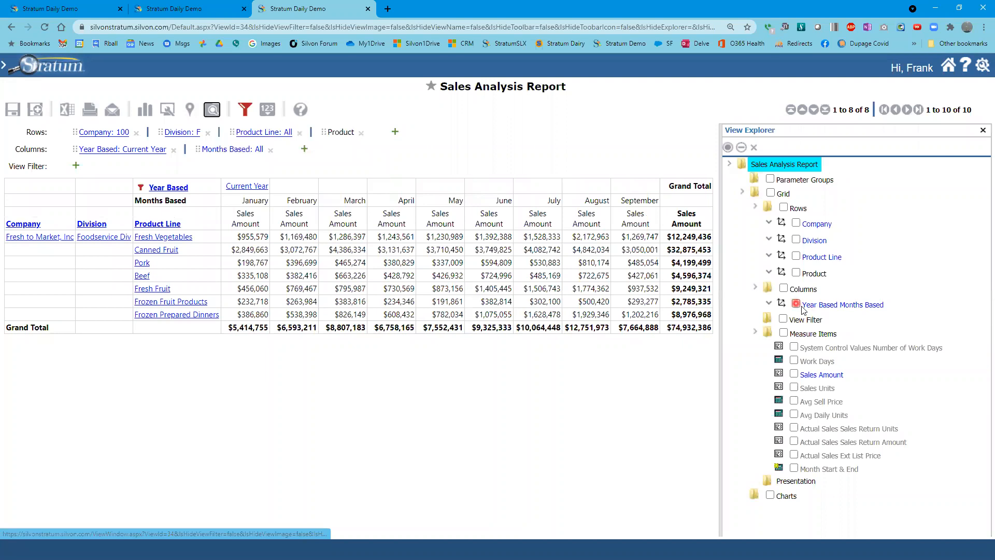
pyautogui.click(774, 305)
pyautogui.click(847, 304)
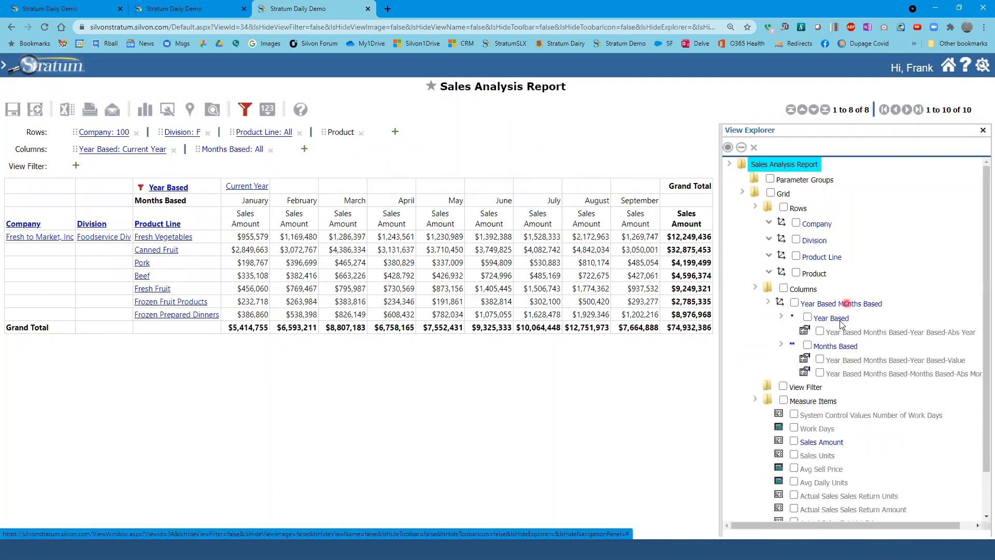
pyautogui.click(839, 315)
# - Search the column hierarchies for "year" and add Year Months to the report columns
pyautogui.rightClick(799, 289)
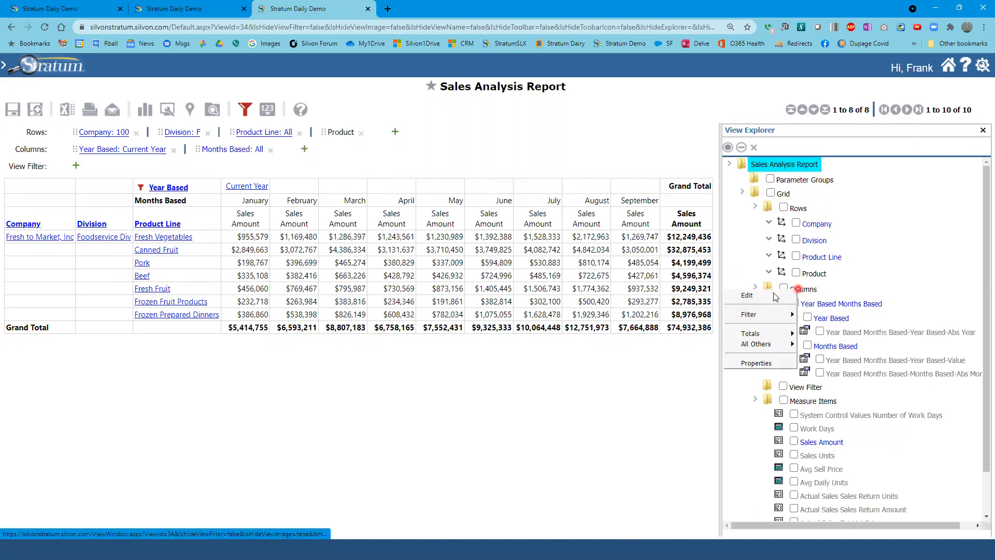
pyautogui.click(776, 295)
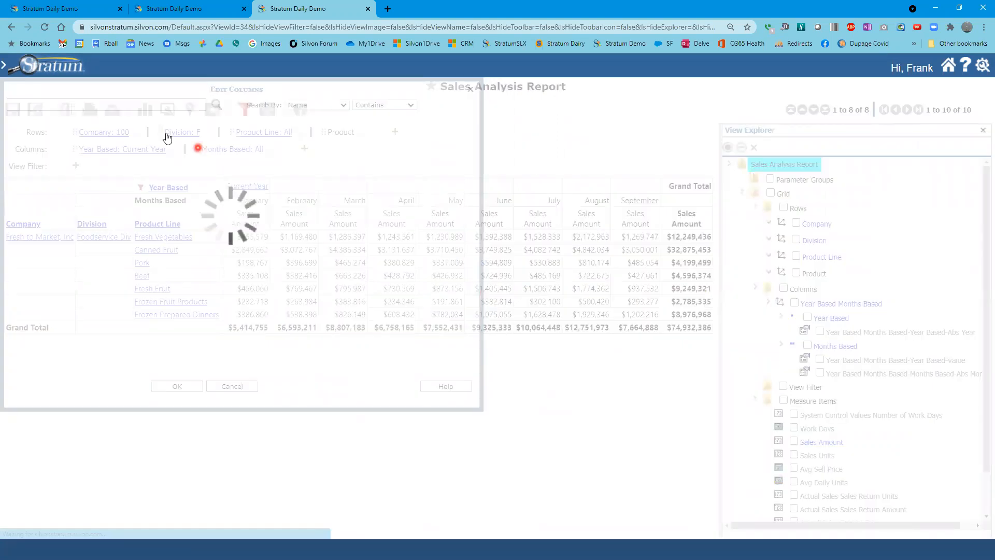
pyautogui.click(125, 104)
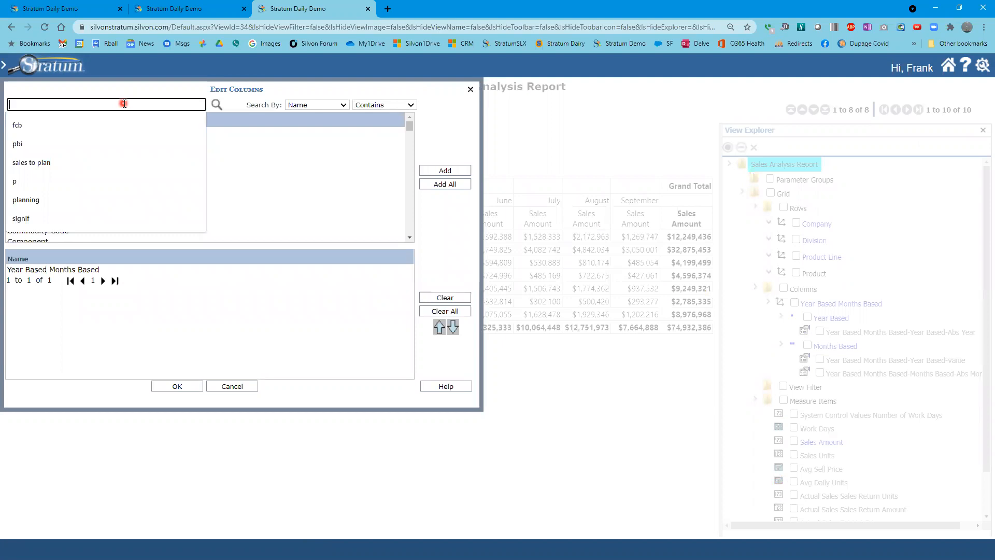
pyautogui.write('year')
pyautogui.press('Return')
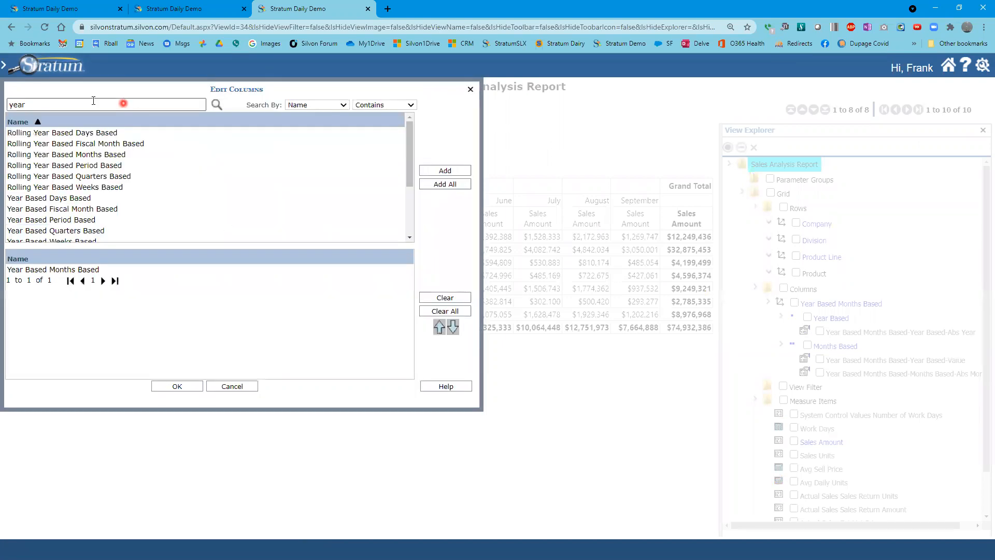
pyautogui.scroll(-2, 96, 176)
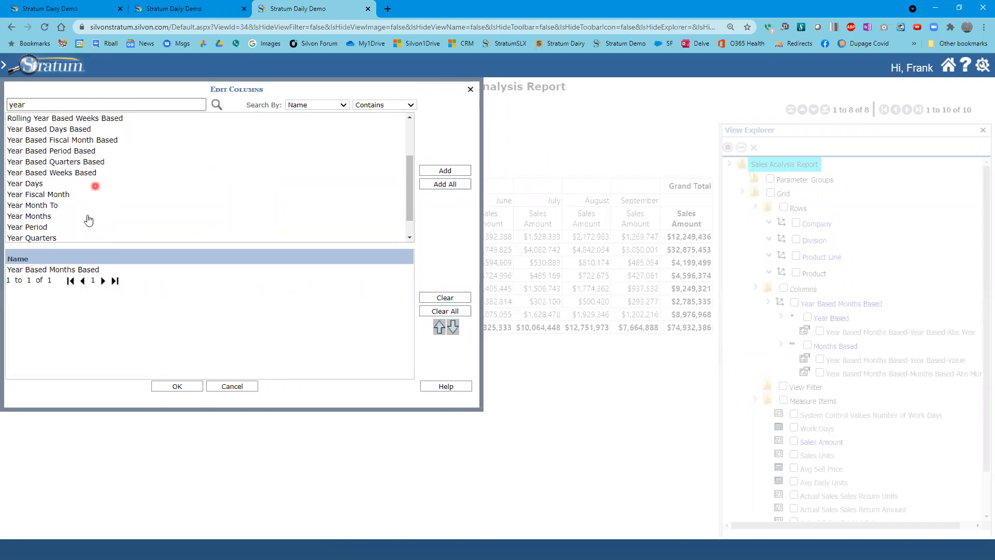
pyautogui.click(32, 216)
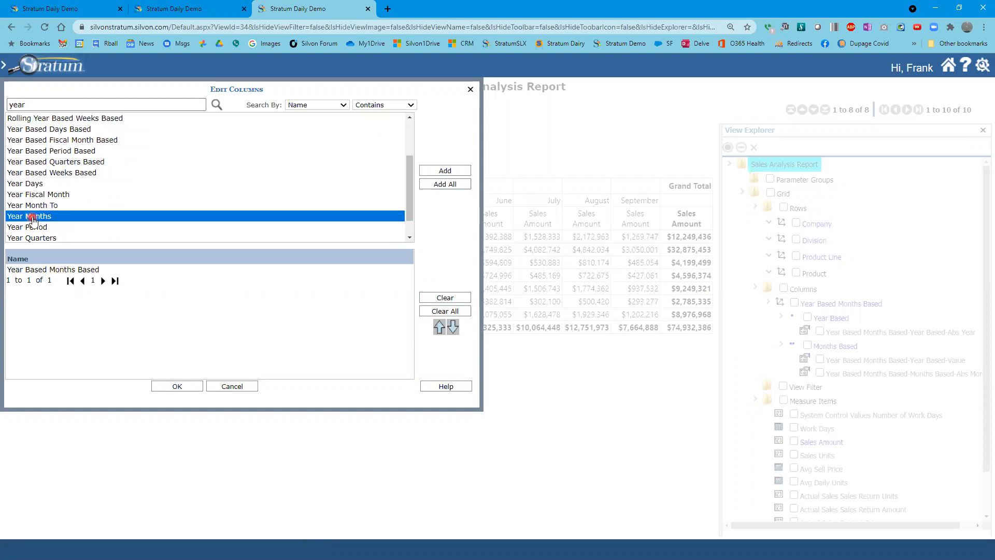
pyautogui.doubleClick(34, 216)
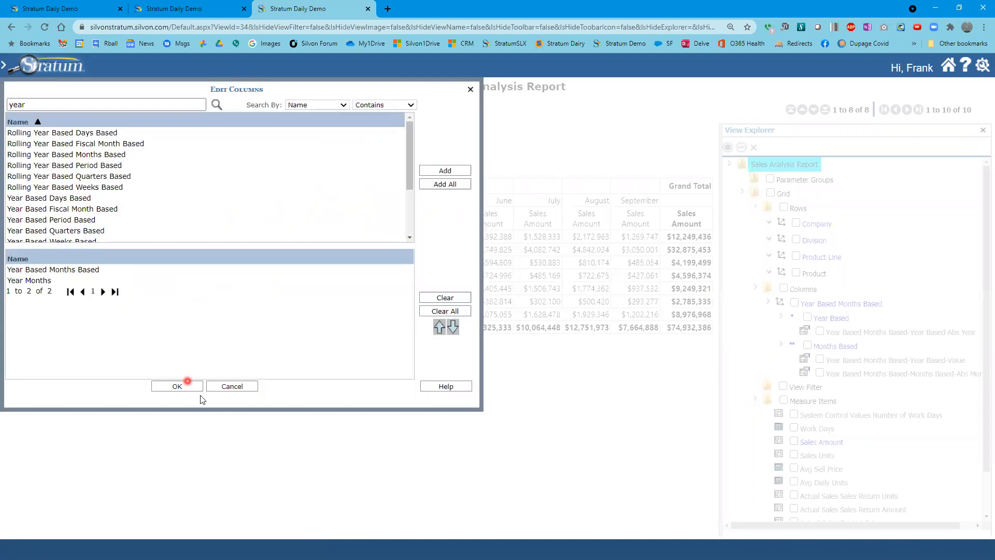
pyautogui.click(182, 390)
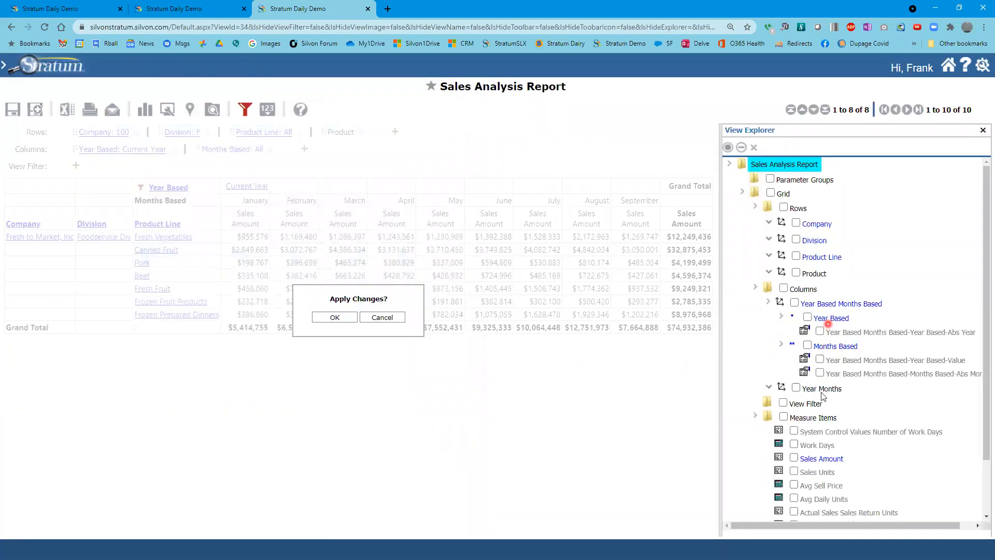
# - Place Year Months ahead of Year Based Months Based in the columns, apply the change and drill into 2017
pyautogui.moveTo(833, 392); pyautogui.dragTo(801, 290)
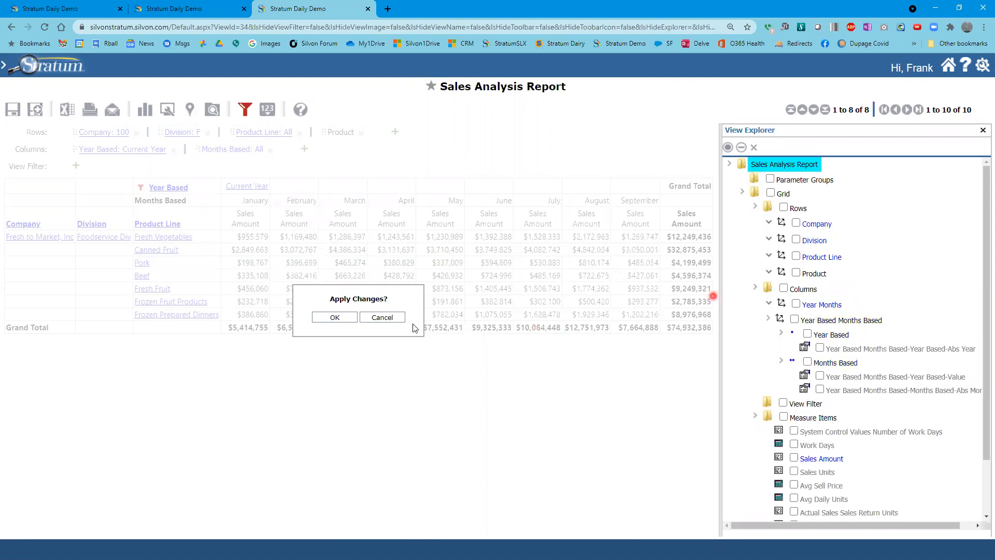
pyautogui.click(337, 317)
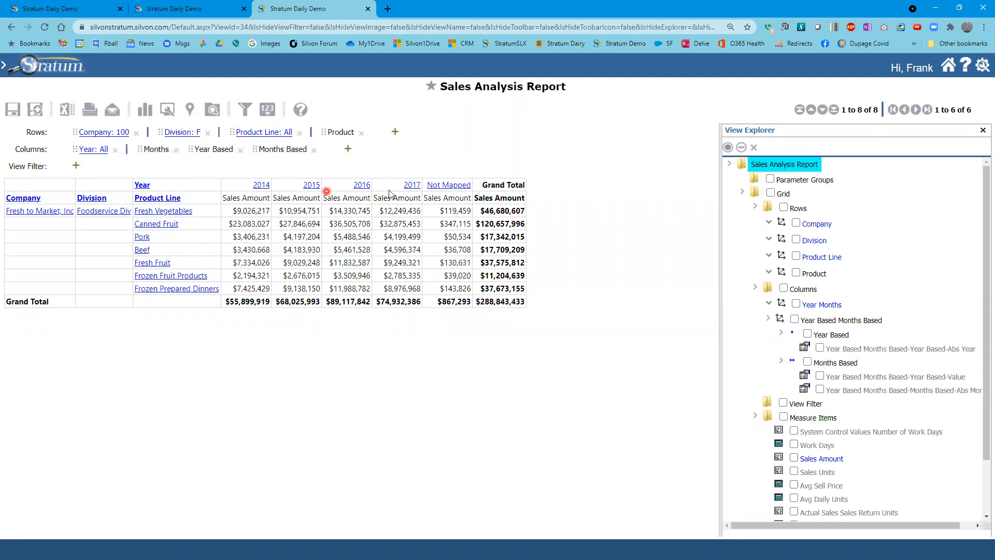
pyautogui.click(420, 288)
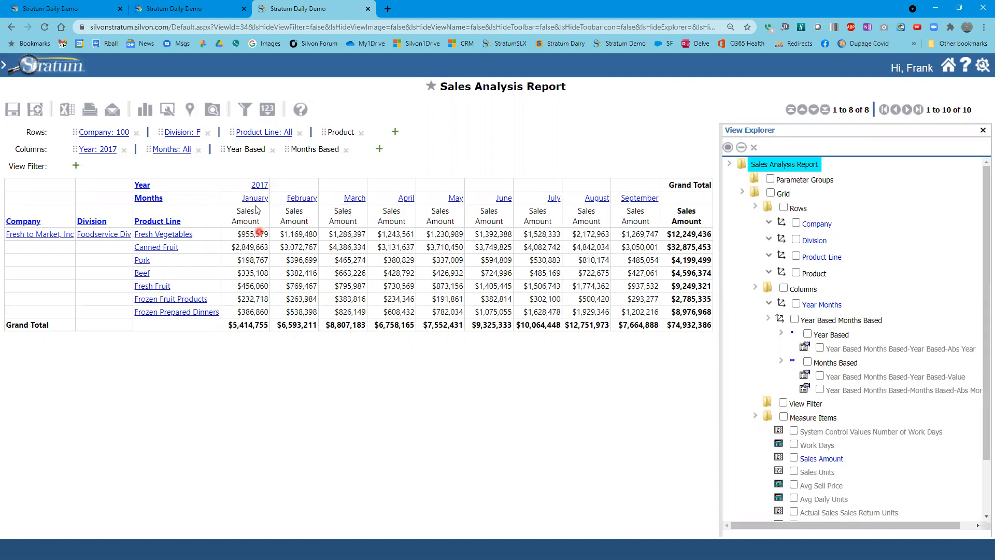
# - Place Year Based Months Based ahead of Year Months in the columns, apply the change and drill into Current Year
pyautogui.moveTo(823, 322); pyautogui.dragTo(797, 290)
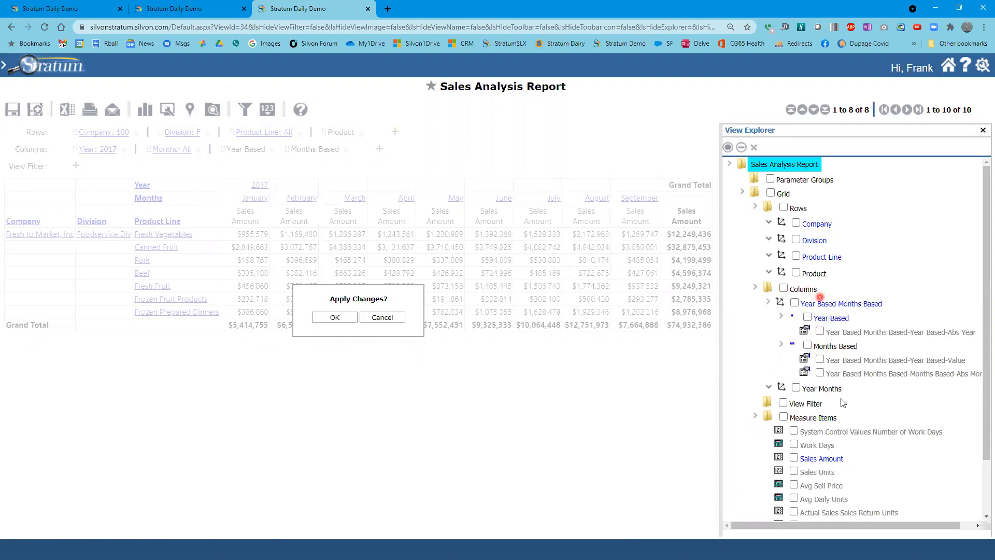
pyautogui.click(347, 317)
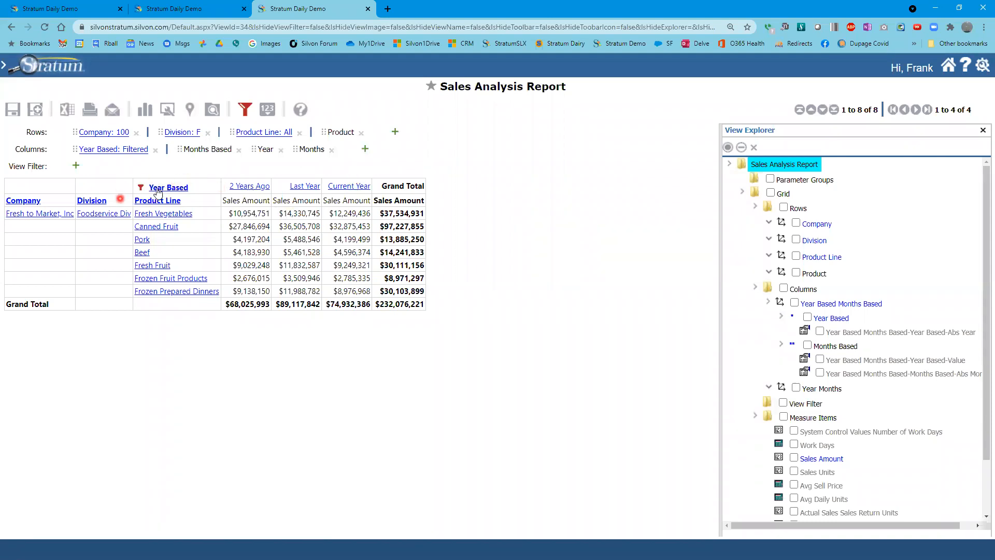
pyautogui.click(337, 185)
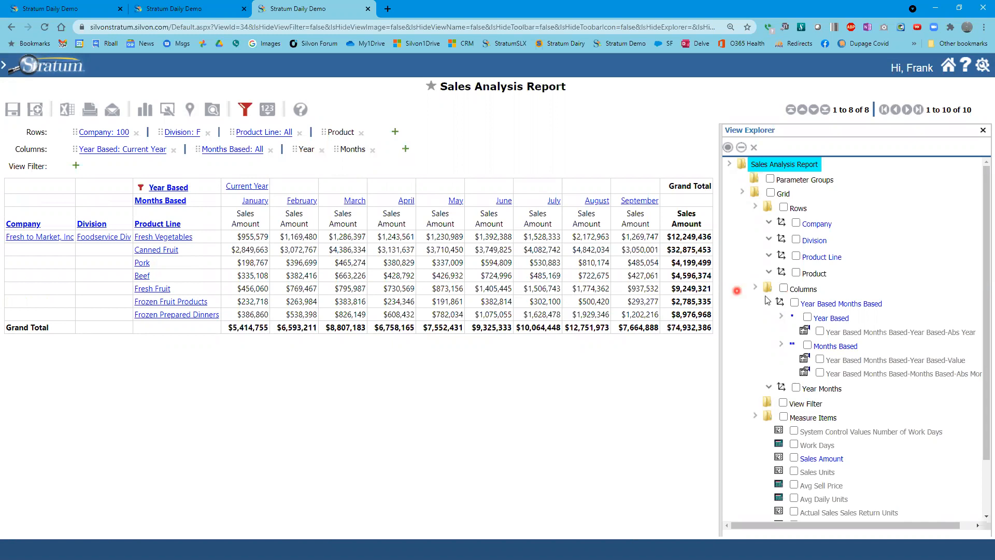
# - Add the Days hierarchy to the report columns
pyautogui.rightClick(791, 303)
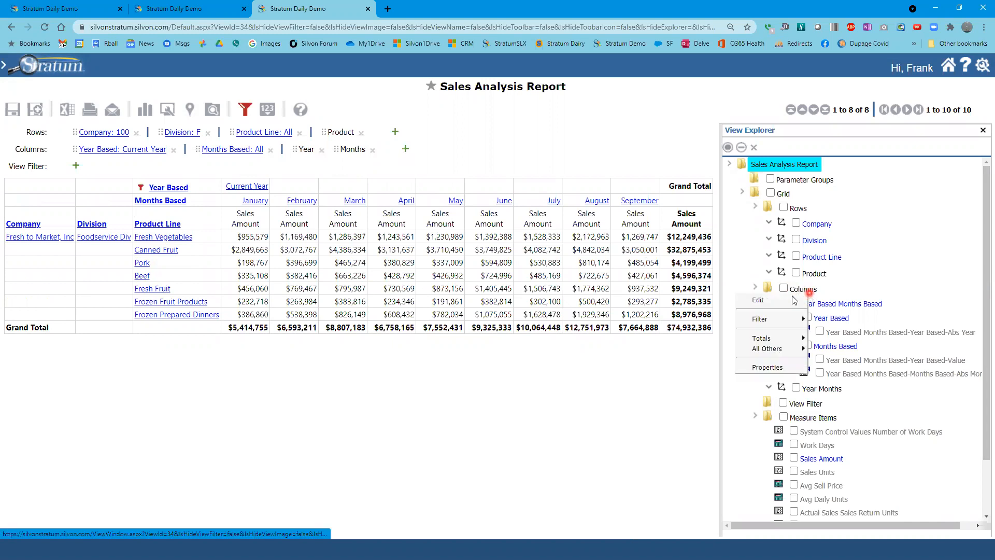
pyautogui.click(406, 151)
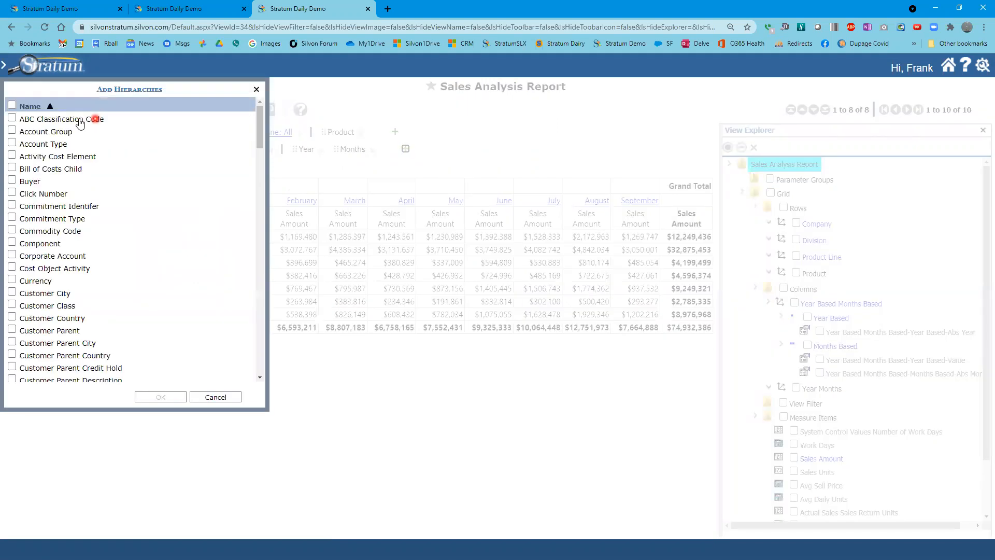
pyautogui.scroll(-5, 76, 214)
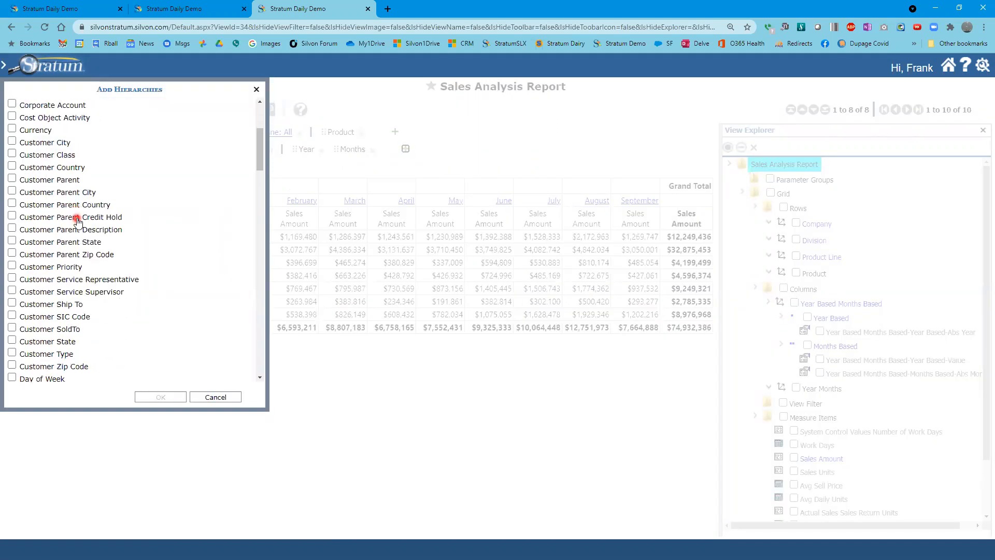
pyautogui.click(31, 279)
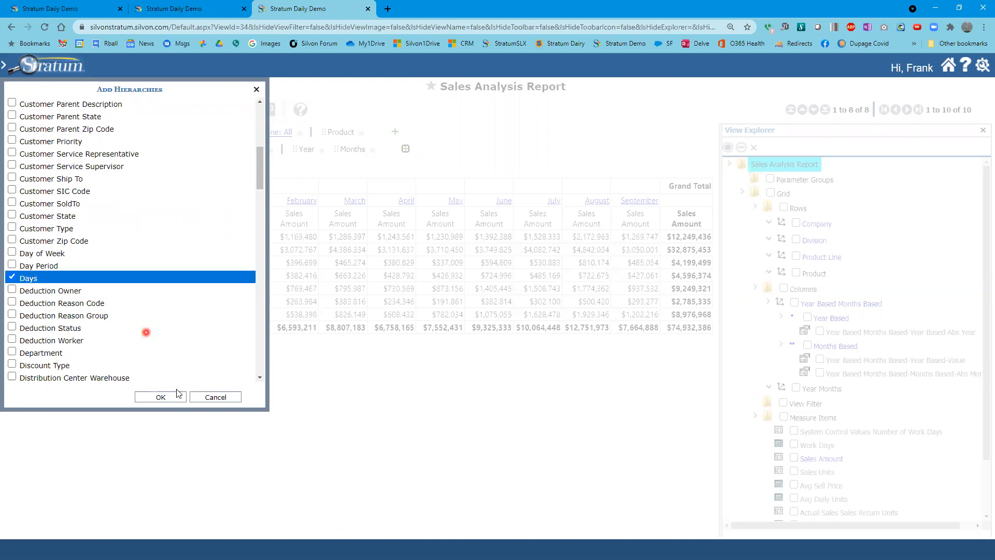
pyautogui.click(174, 397)
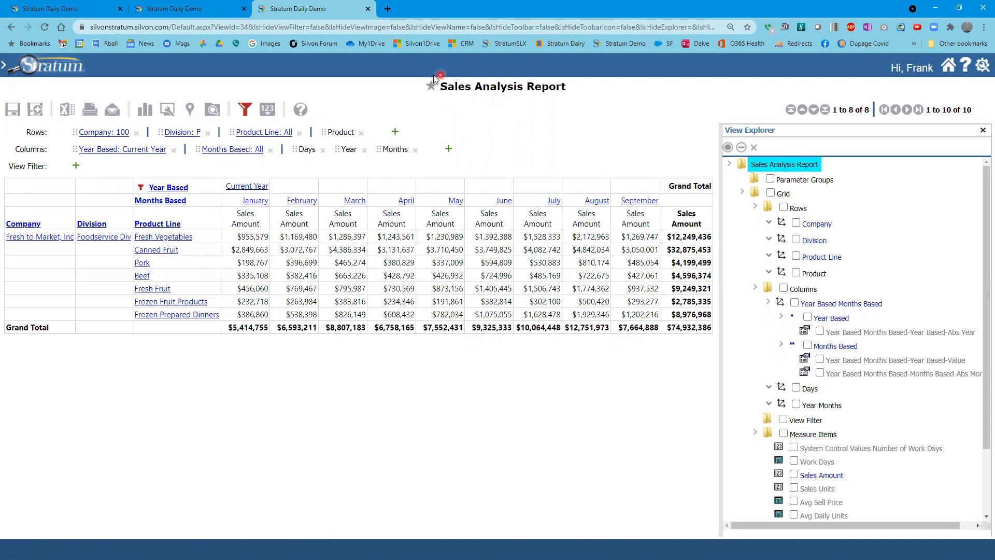
# - Drill into January of the Current Year columns to view its daily sales amounts
pyautogui.moveTo(66, 136)
pyautogui.mouseDown()
pyautogui.moveTo(124, 165)
pyautogui.moveTo(263, 163)
pyautogui.mouseUp()
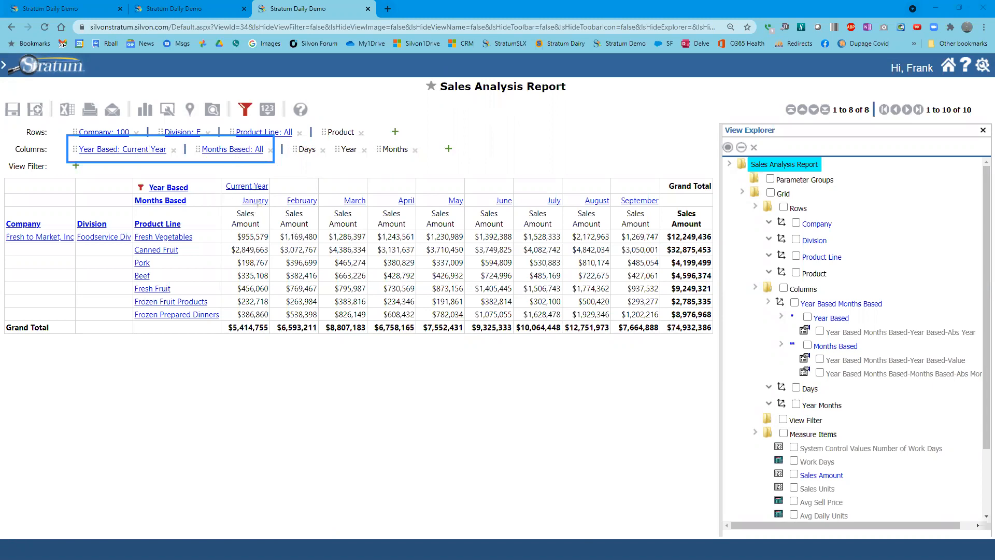
pyautogui.moveTo(286, 146)
pyautogui.mouseDown()
pyautogui.moveTo(311, 169)
pyautogui.moveTo(323, 166)
pyautogui.mouseUp()
pyautogui.click(247, 200)
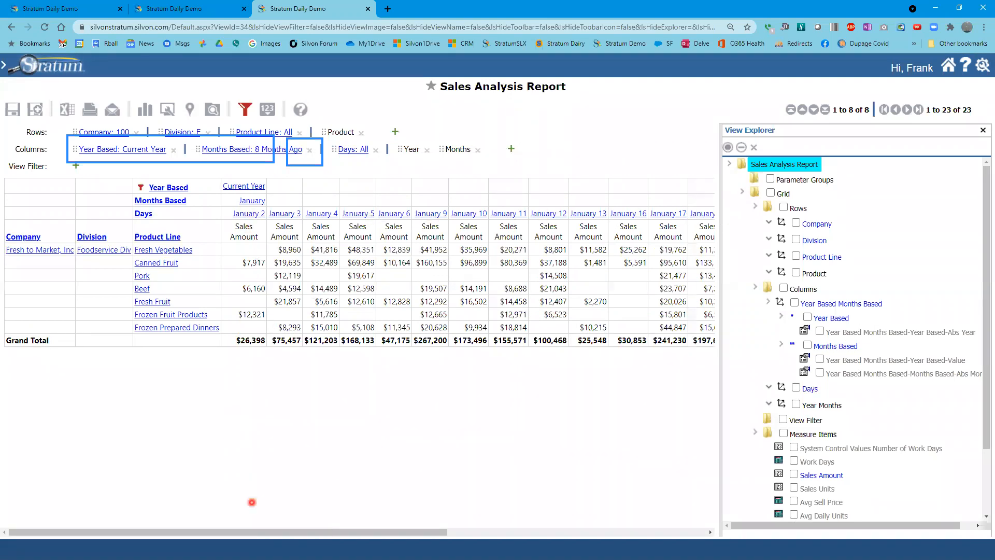
pyautogui.moveTo(318, 529); pyautogui.dragTo(185, 529)
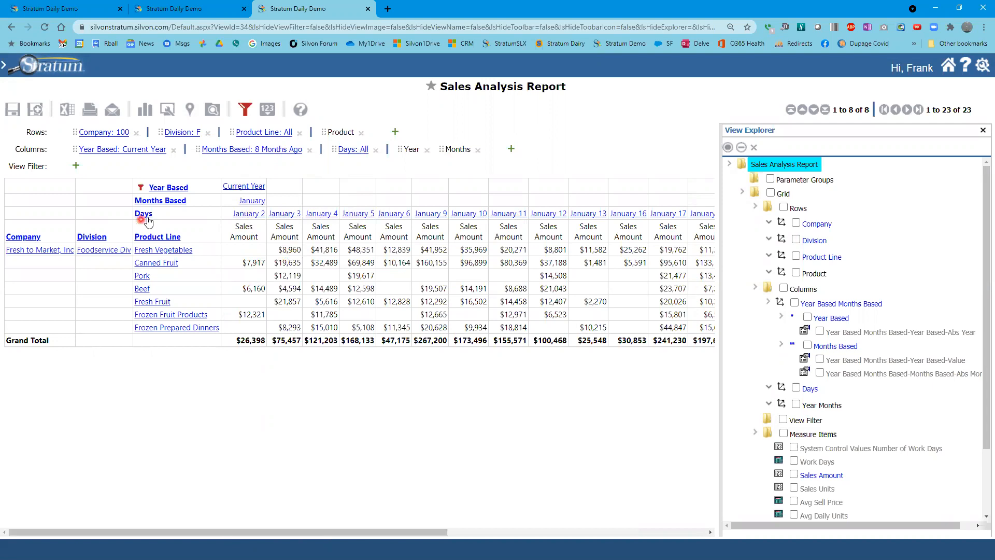
# - Return the columns to the year level, then move Days into the rows after Product Line for Fresh Vegetables
pyautogui.click(256, 192)
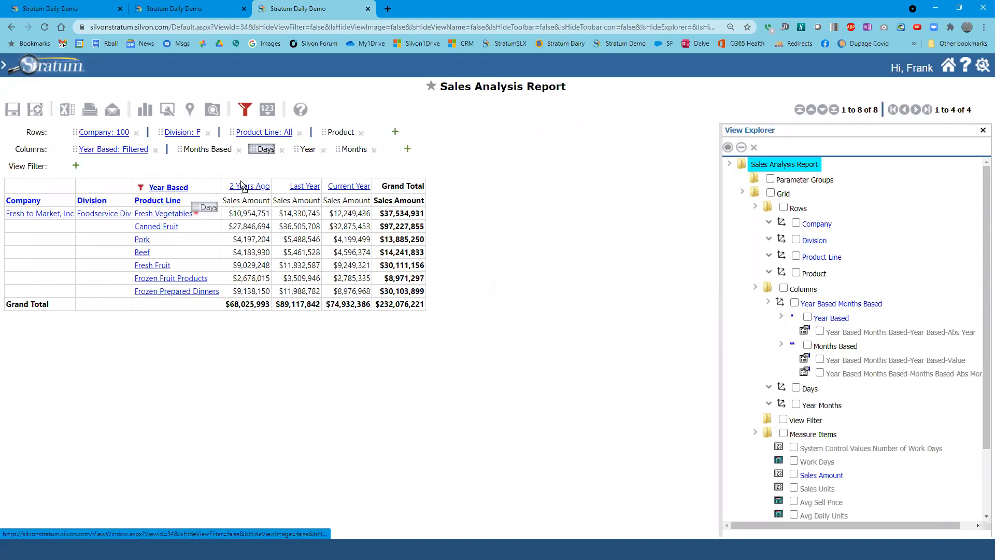
pyautogui.moveTo(261, 149); pyautogui.dragTo(316, 168)
pyautogui.moveTo(409, 167); pyautogui.dragTo(179, 213)
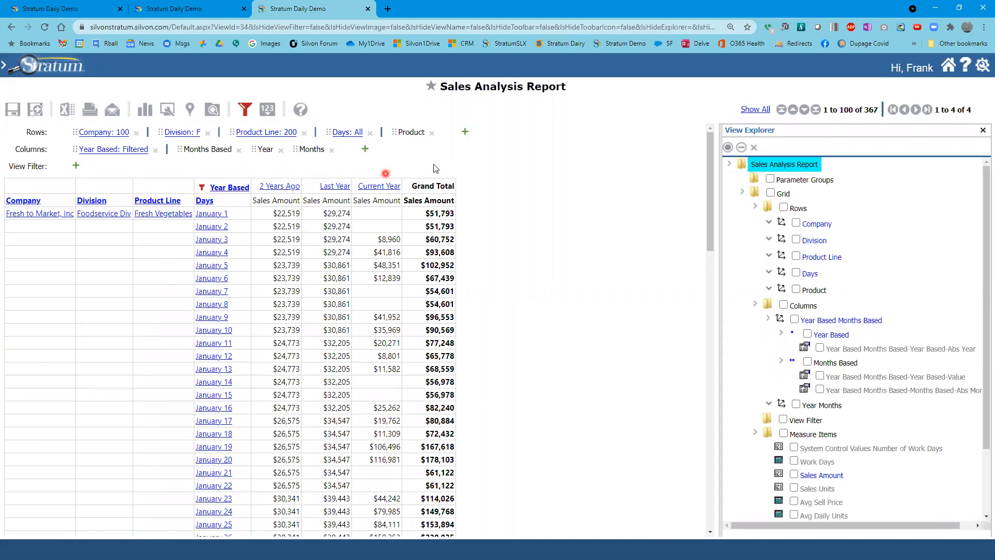
# - Add the Months hierarchy to the report rows and place it ahead of Days, showing Fresh Vegetables by month
pyautogui.click(463, 133)
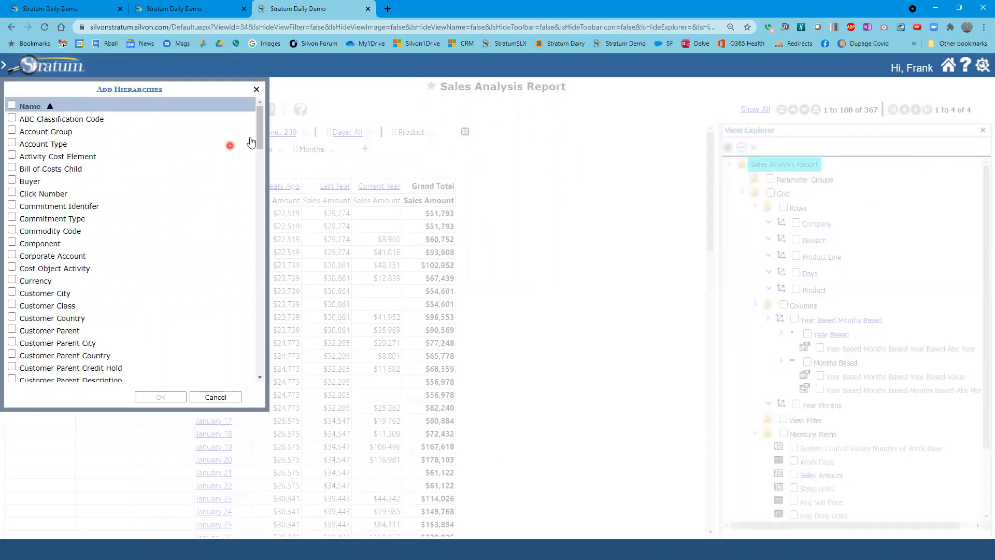
pyautogui.moveTo(257, 141); pyautogui.dragTo(261, 229)
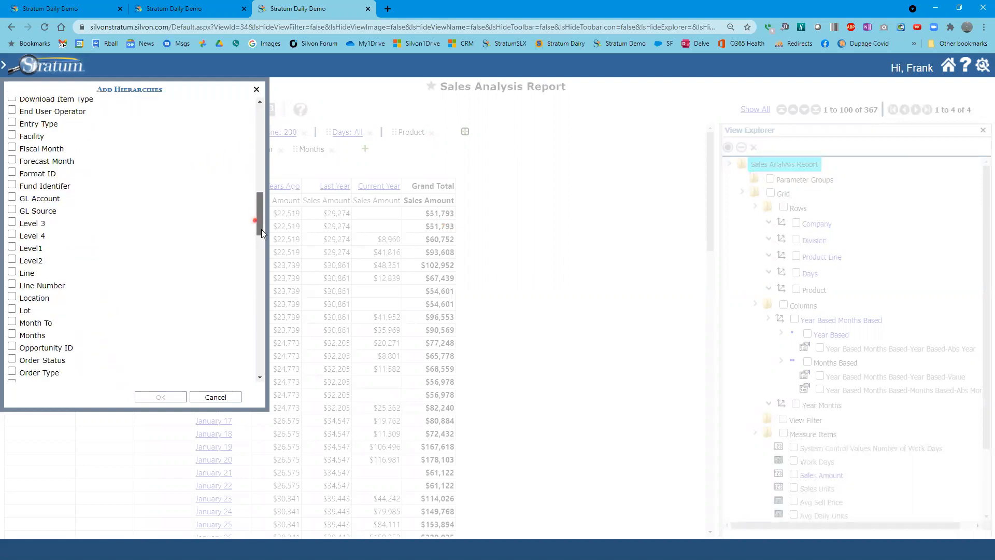
pyautogui.click(23, 278)
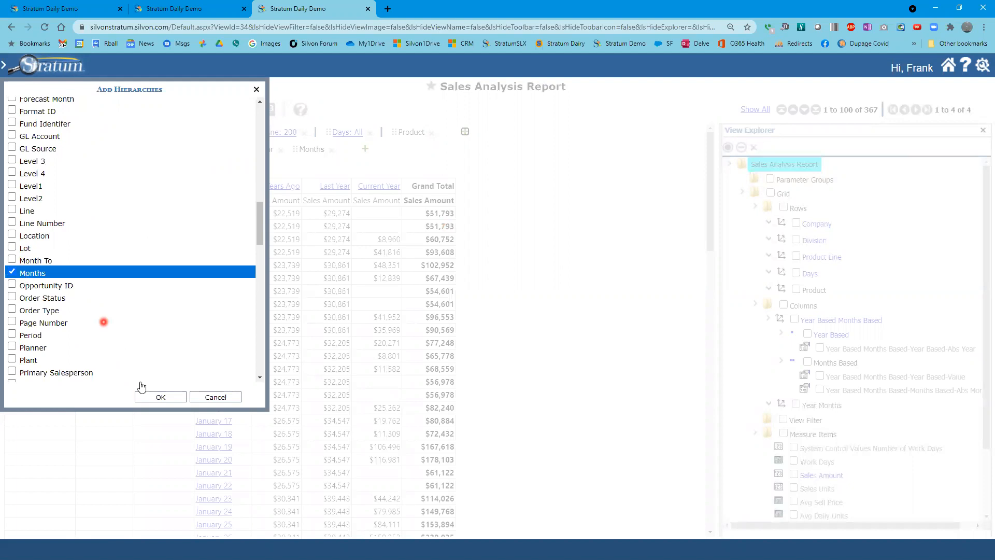
pyautogui.click(151, 398)
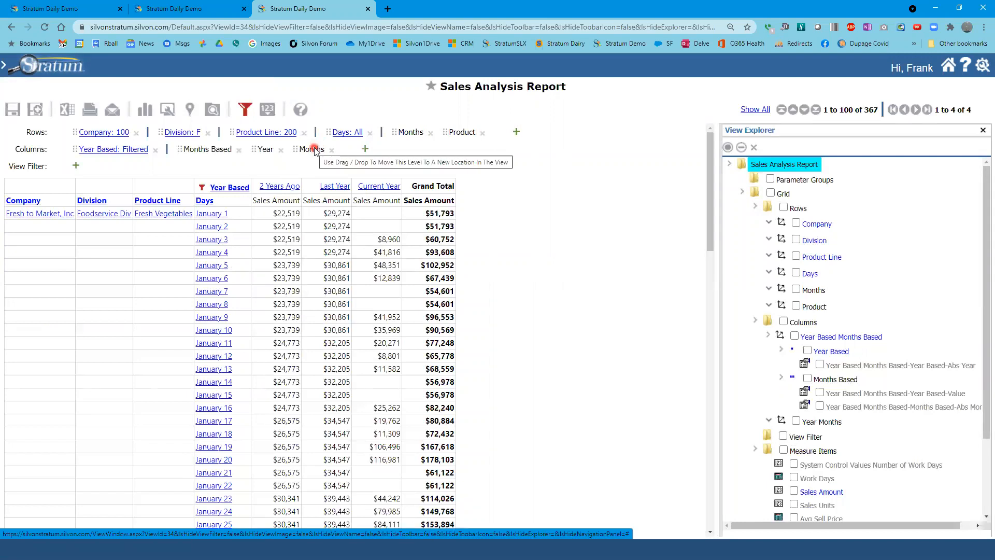
pyautogui.moveTo(314, 149); pyautogui.dragTo(349, 235)
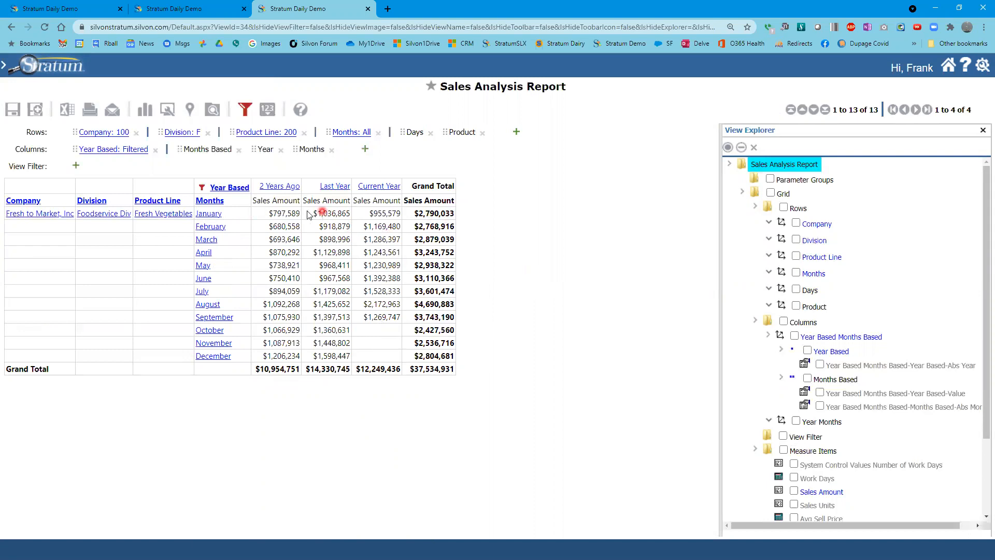
# - Return the rows to the Product Line level and drill into Current Year in the columns
pyautogui.click(173, 202)
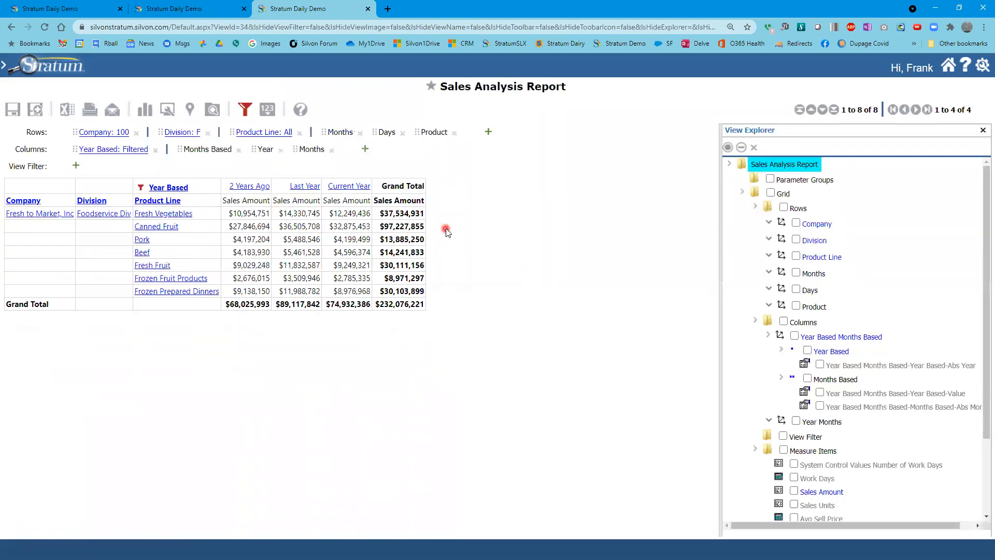
pyautogui.click(349, 185)
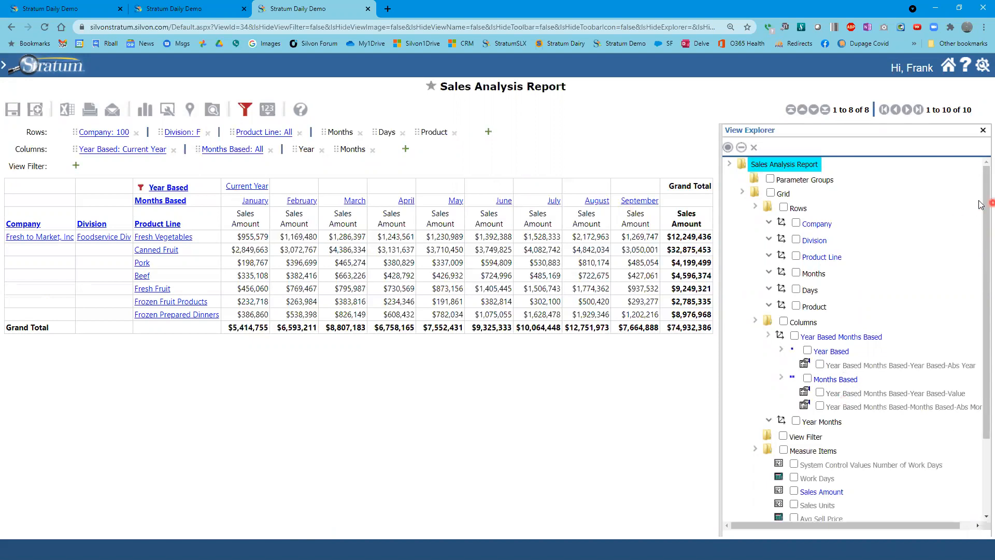
# - Open the properties of Measure Items in View Explorer and examine the Time Range setting
pyautogui.moveTo(986, 200); pyautogui.dragTo(977, 352)
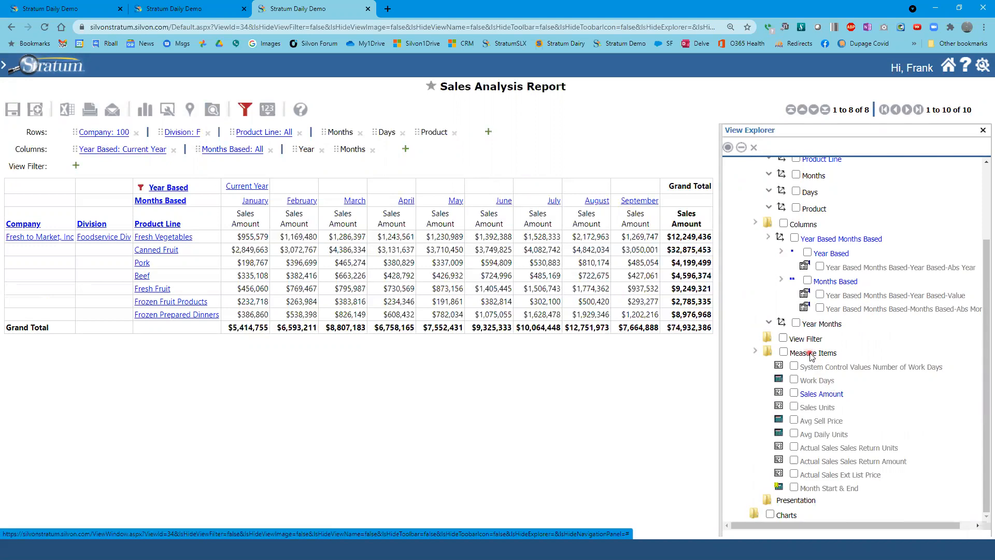
pyautogui.rightClick(824, 354)
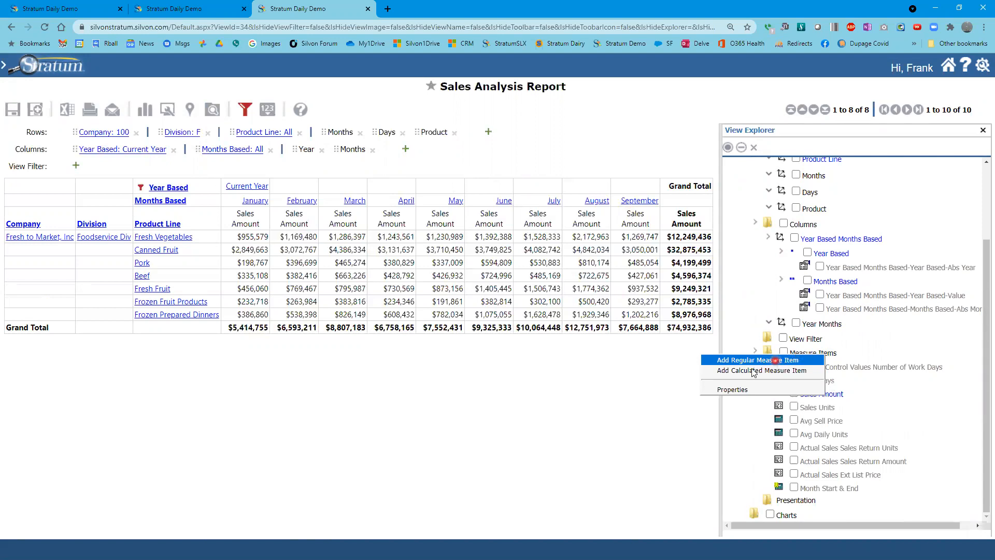
pyautogui.click(749, 388)
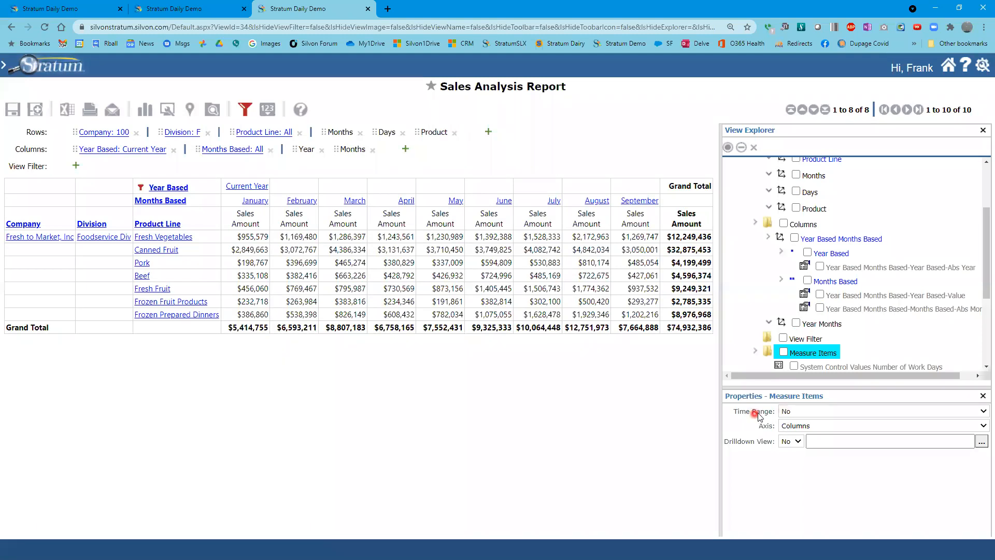
pyautogui.click(794, 413)
pyautogui.click(794, 415)
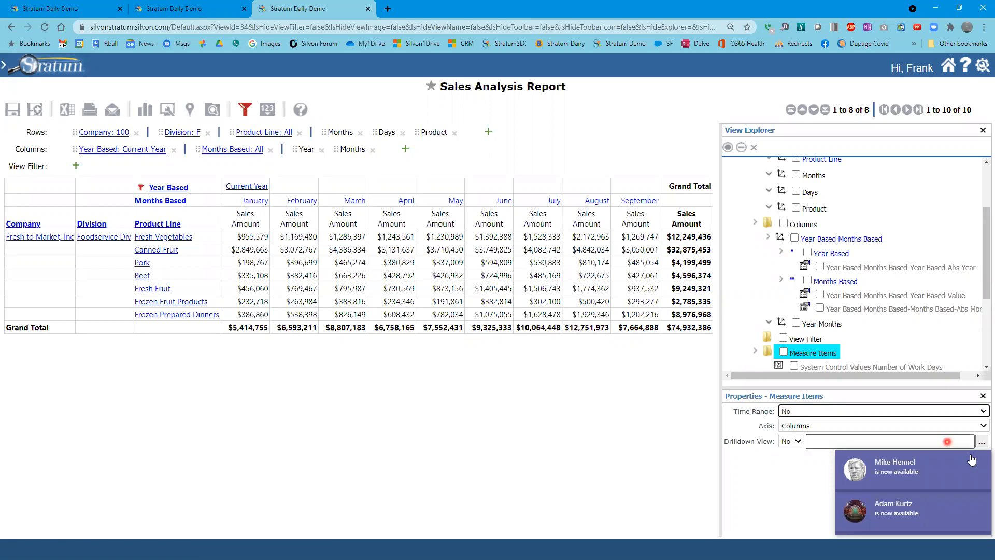
pyautogui.click(979, 462)
pyautogui.click(979, 504)
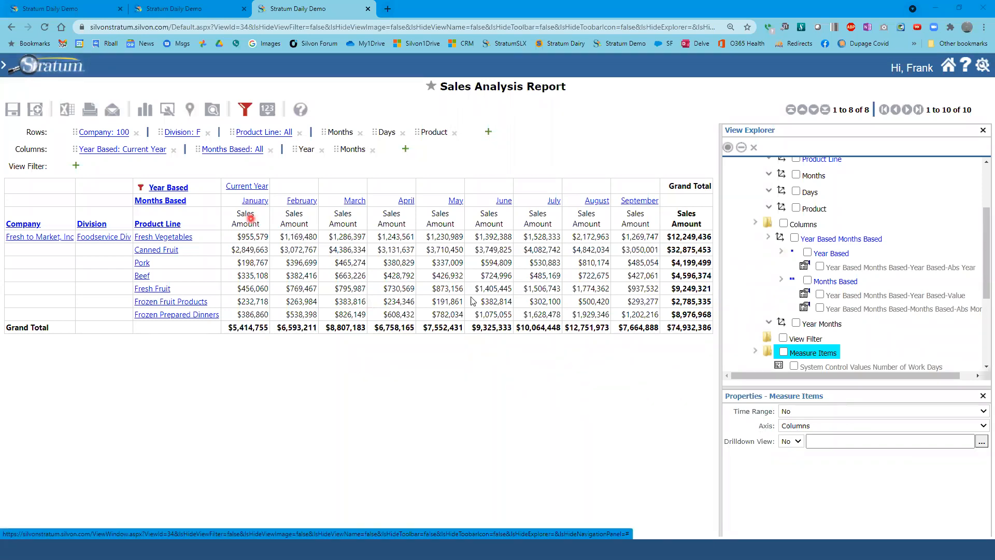
# - Set the Measure Items axis to Rows and apply the change
pyautogui.click(790, 426)
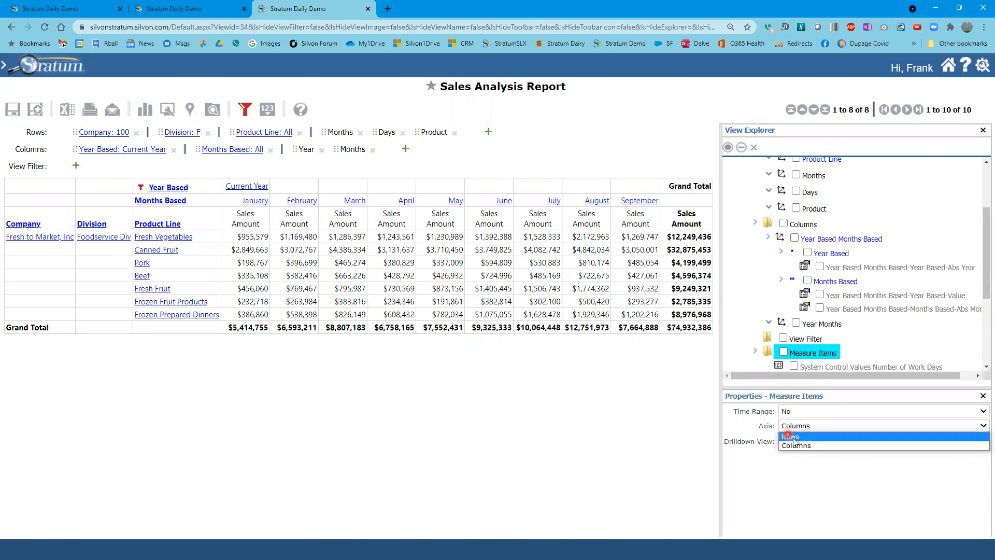
pyautogui.click(790, 436)
pyautogui.click(346, 318)
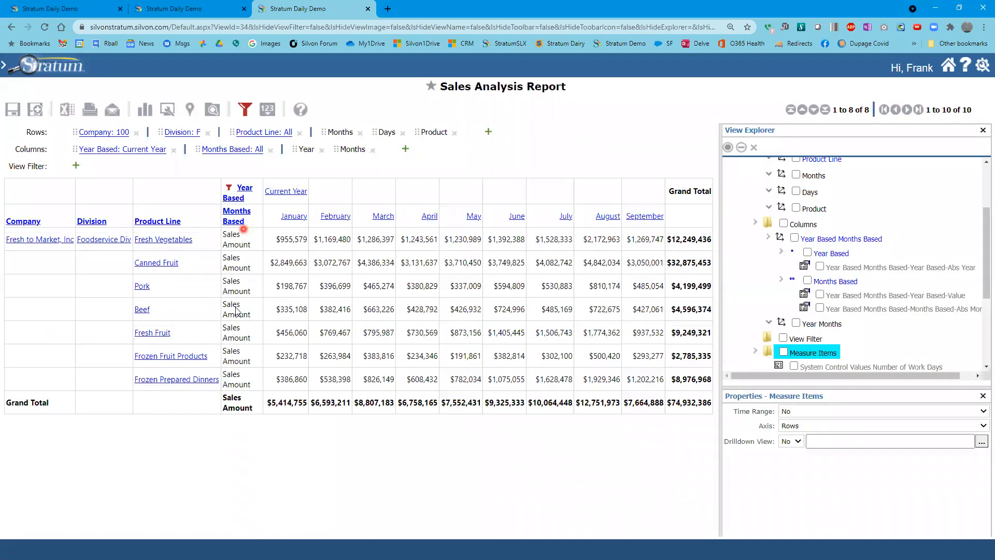
# - Activate the Sales Units and Avg Sell Price measure items and apply the change to the report
pyautogui.moveTo(979, 255); pyautogui.dragTo(981, 293)
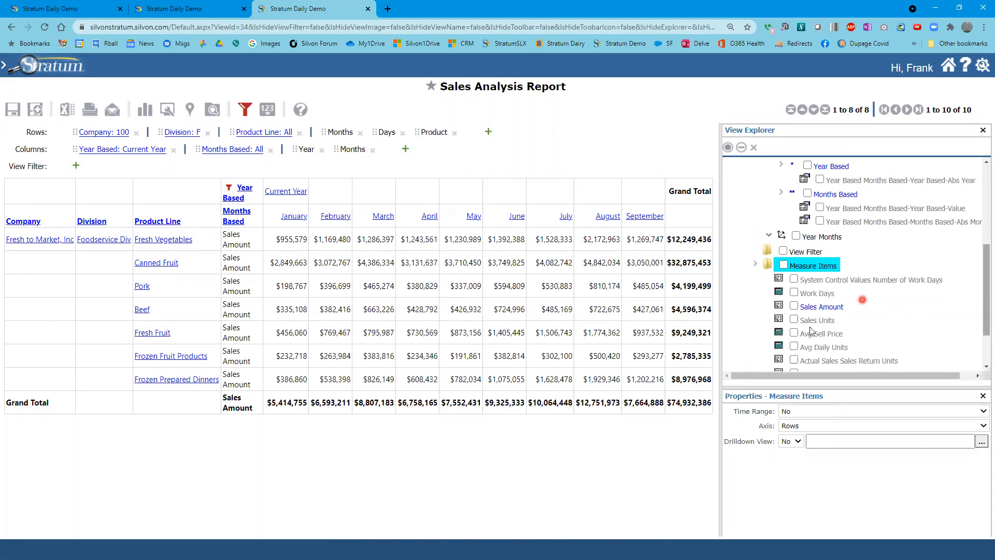
pyautogui.click(794, 319)
pyautogui.click(794, 332)
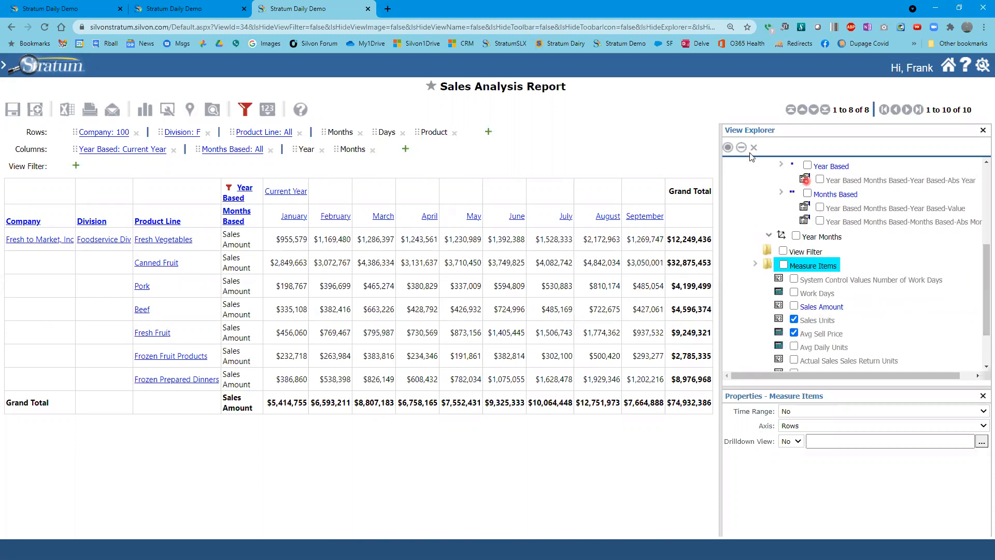
pyautogui.click(727, 147)
pyautogui.click(335, 317)
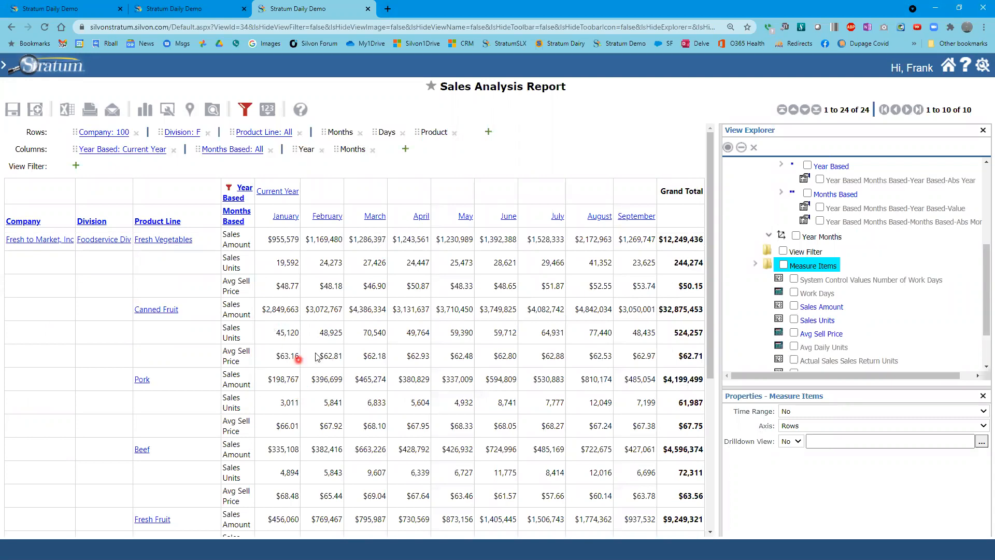
# - Set the Measure Items axis to Columns and apply the change
pyautogui.click(788, 426)
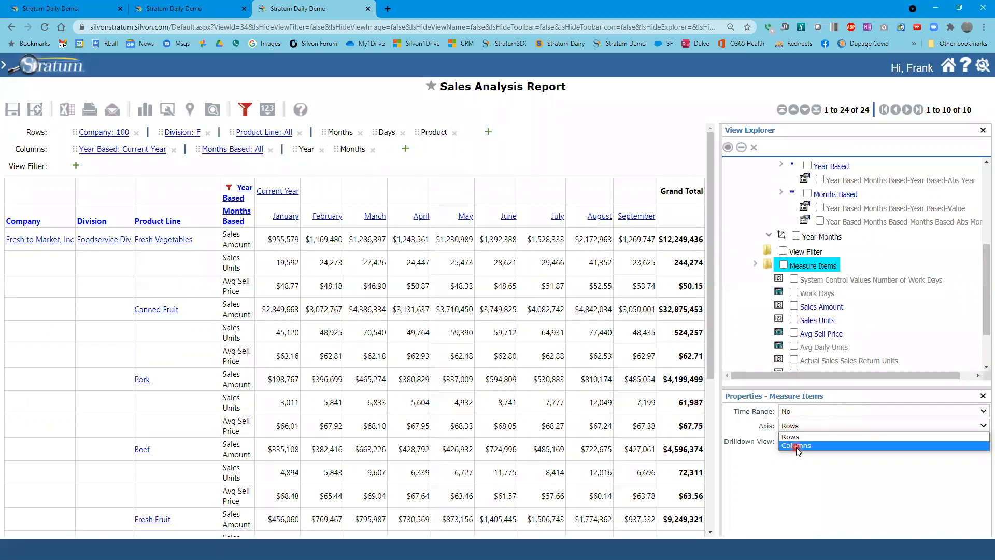
pyautogui.click(797, 448)
pyautogui.click(348, 320)
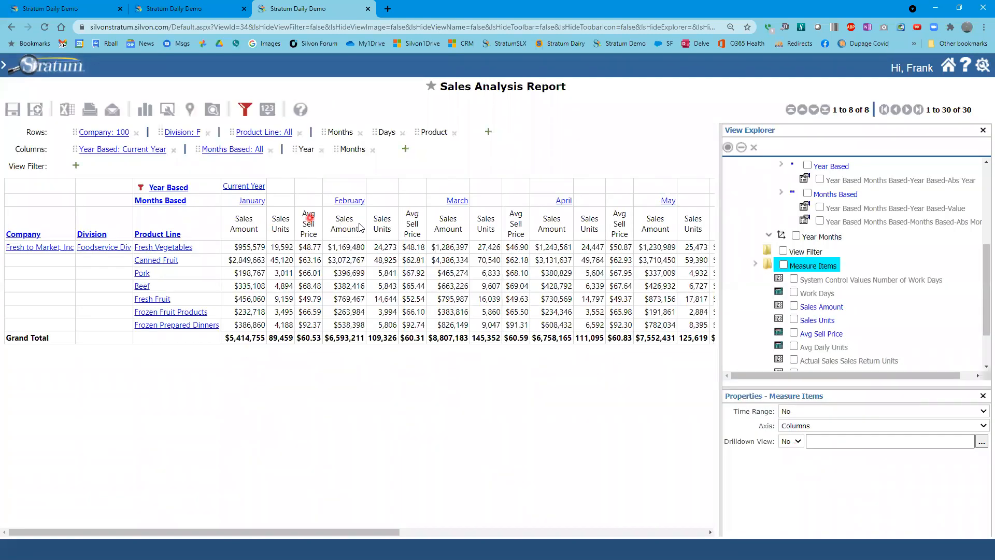
pyautogui.moveTo(413, 216); pyautogui.dragTo(518, 227)
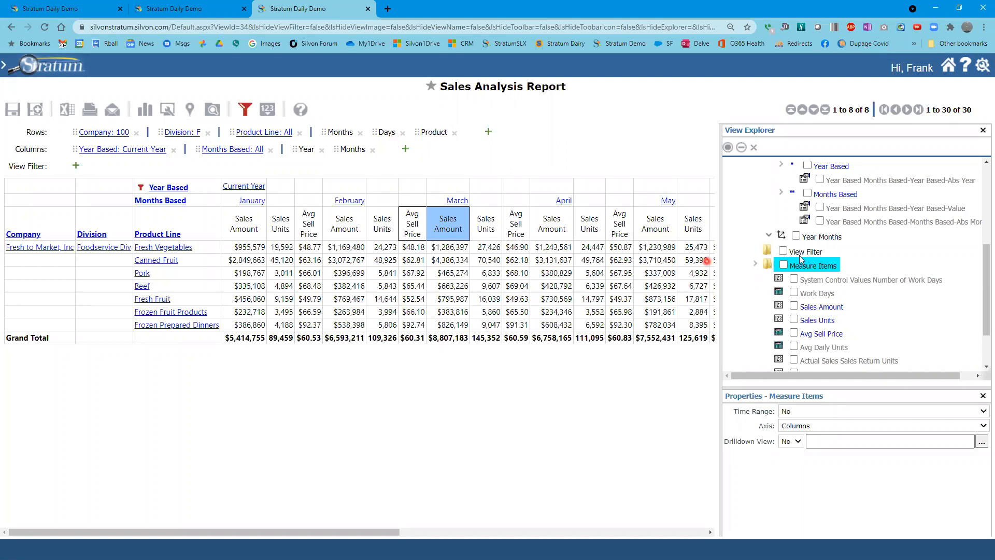
# - Add the regular measure item Budget Amount Working to Measure Items, searching for "bud" to find it
pyautogui.rightClick(824, 274)
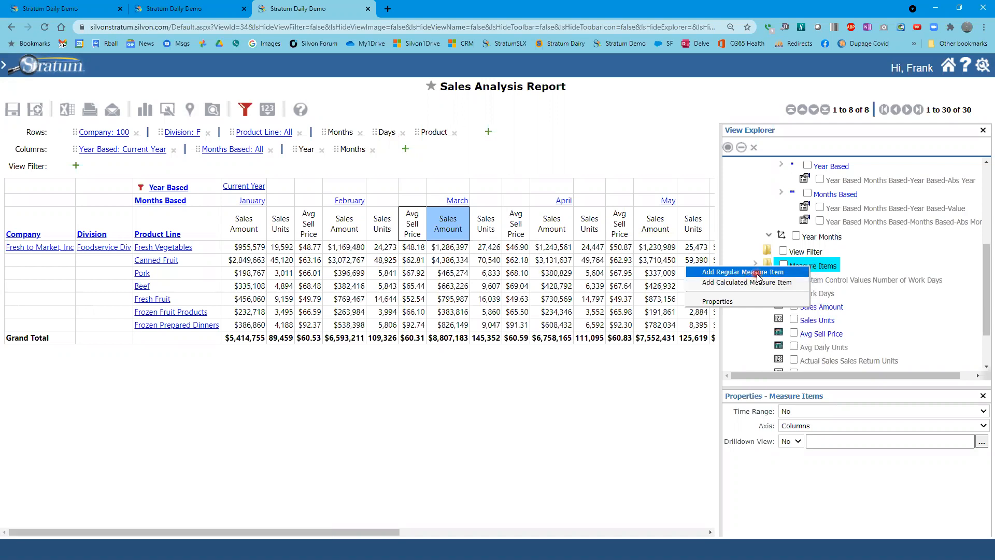
pyautogui.click(758, 273)
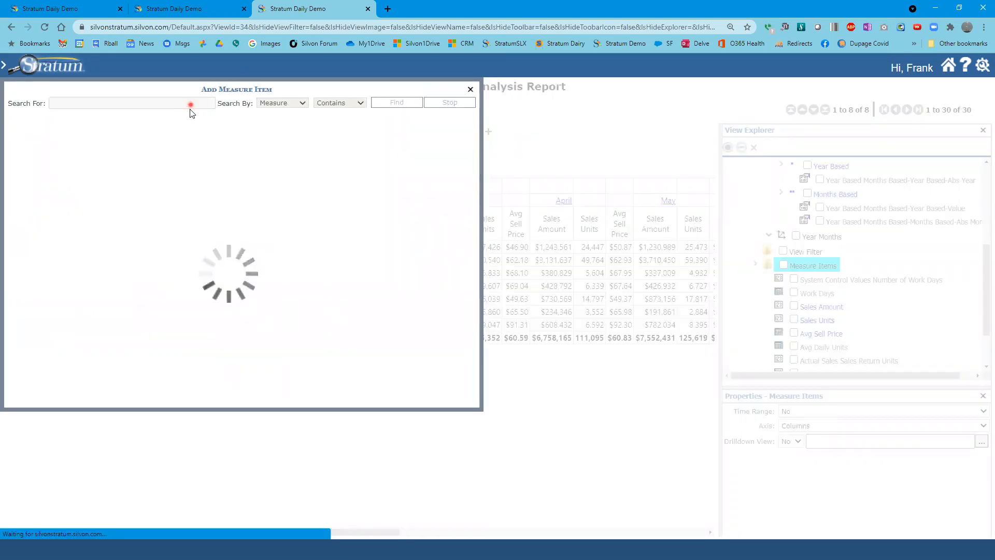
pyautogui.click(183, 104)
pyautogui.write('b')
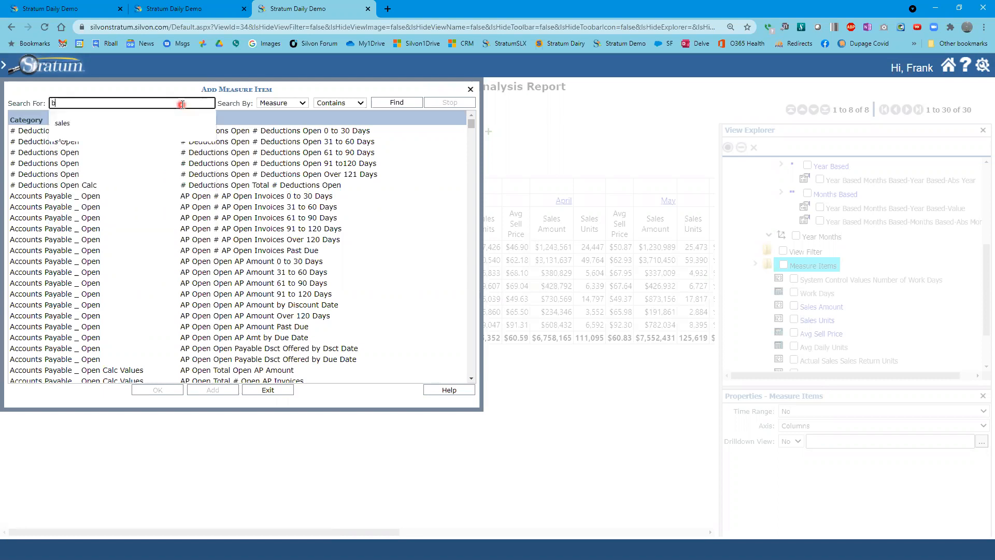
pyautogui.write('ud')
pyautogui.press('Return')
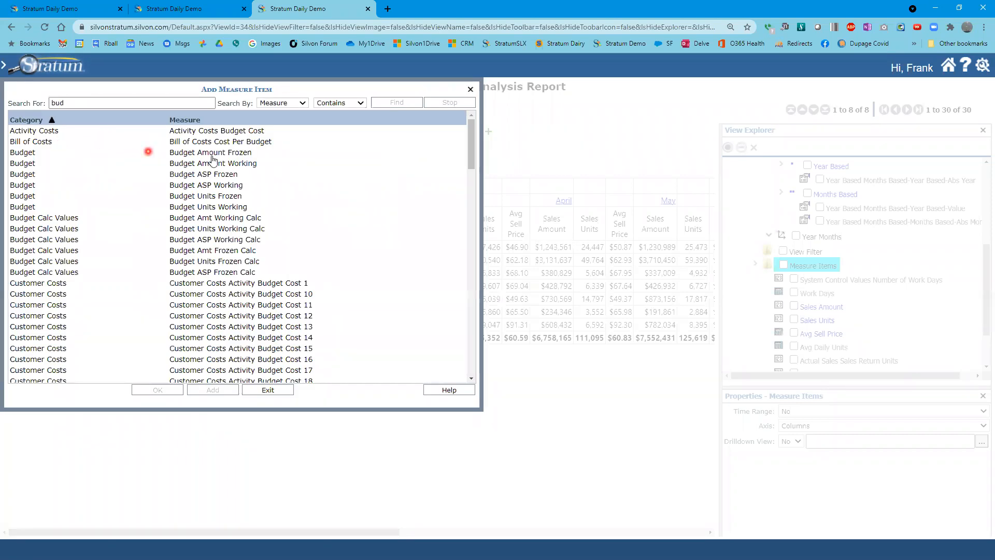
pyautogui.click(211, 164)
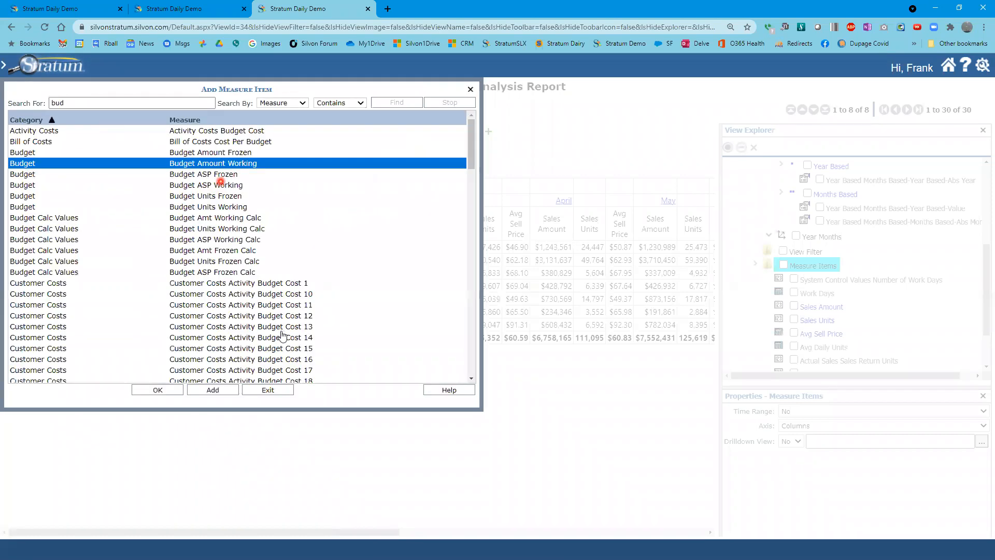
pyautogui.click(159, 389)
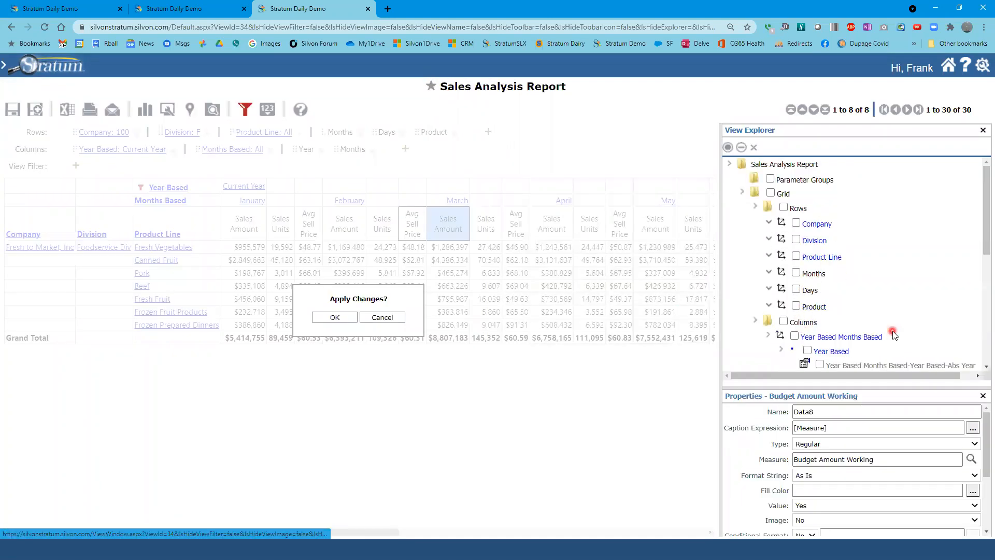
# - Deactivate the Sales Units and Avg Sell Price measure items and apply the changes to the report
pyautogui.scroll(-5, 833, 329)
pyautogui.click(794, 349)
pyautogui.click(794, 362)
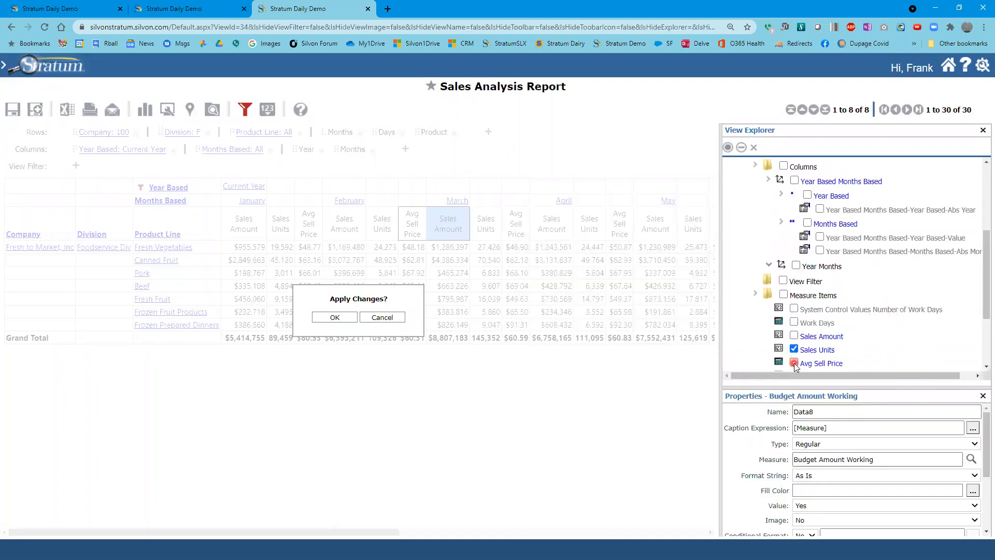
pyautogui.click(742, 148)
pyautogui.click(334, 318)
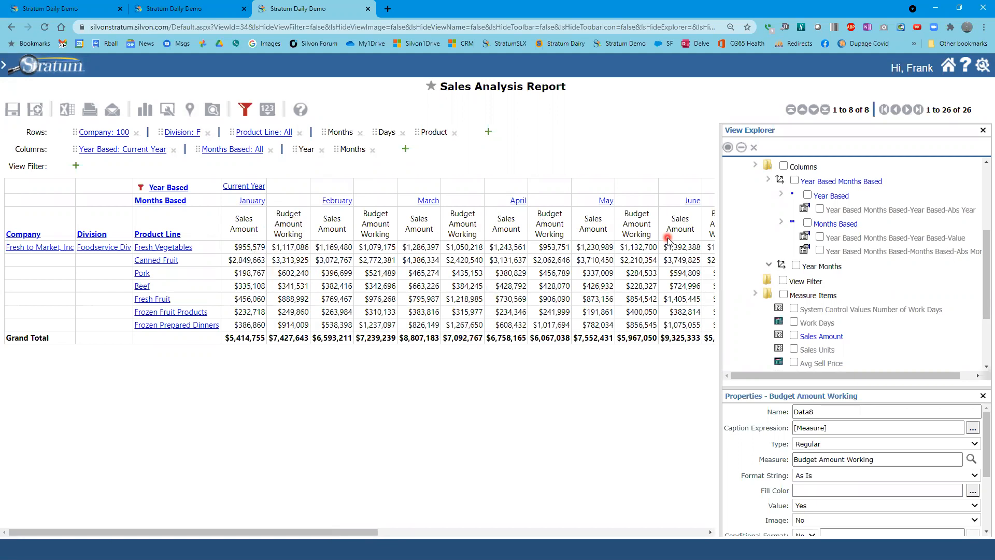
# - Drill the report columns up from months to the Year Based level
pyautogui.click(259, 189)
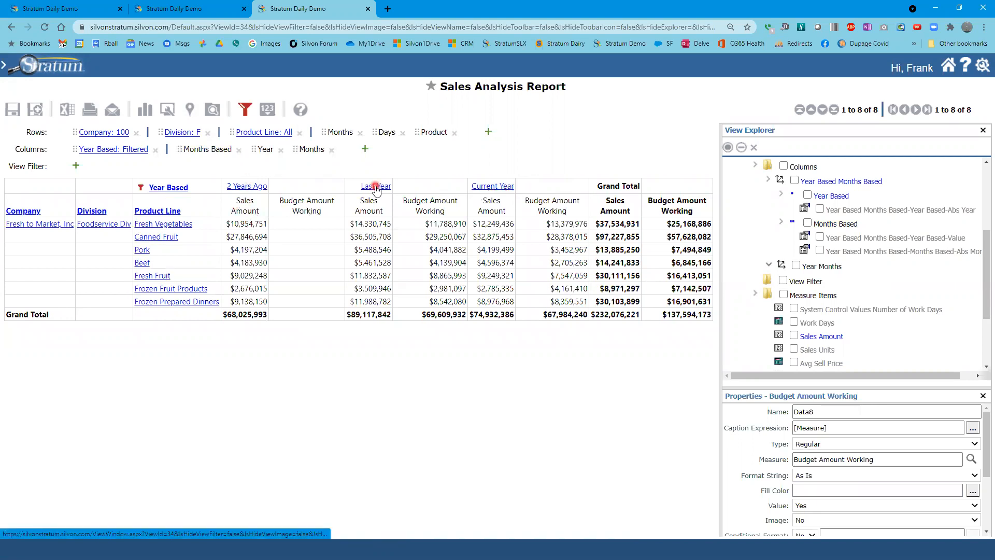
pyautogui.click(238, 175)
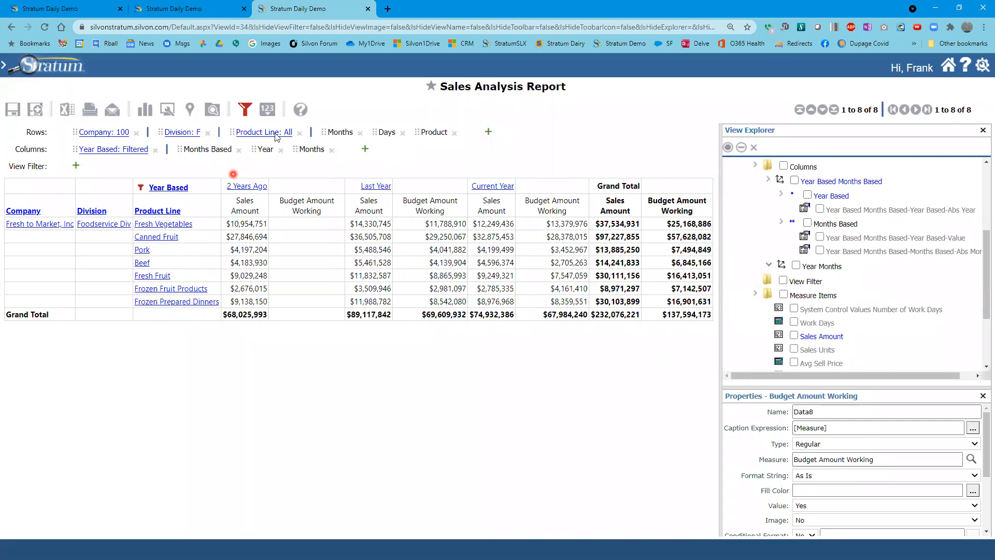
# - In the Comparative Sales report, set the from-period offset to -5 for both October-to-September Actual Sales Amount measure items, this year and last year
pyautogui.click(192, 7)
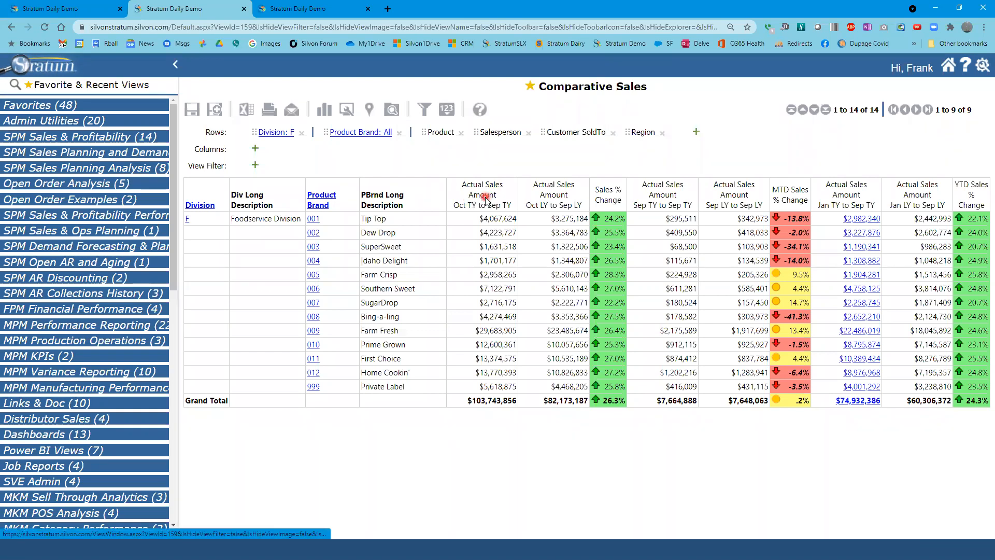
pyautogui.click(485, 197)
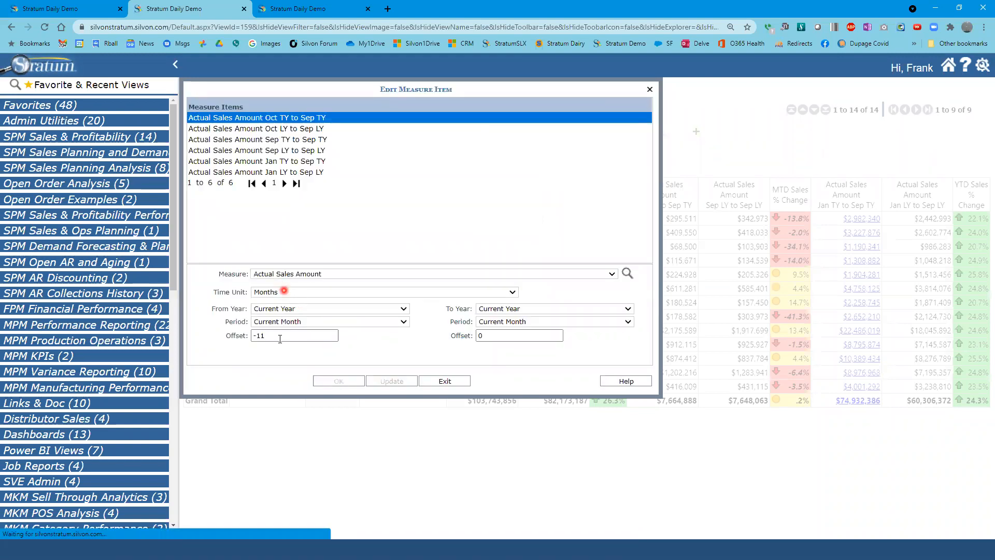
pyautogui.keyDown('ctrl'); pyautogui.click(293, 128); pyautogui.keyUp('ctrl')
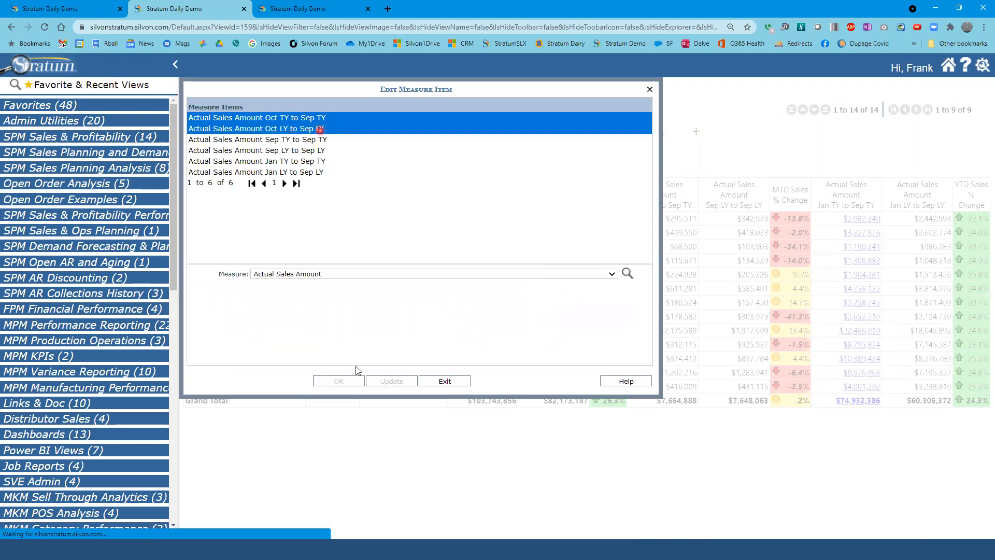
pyautogui.click(292, 336)
pyautogui.click(324, 455)
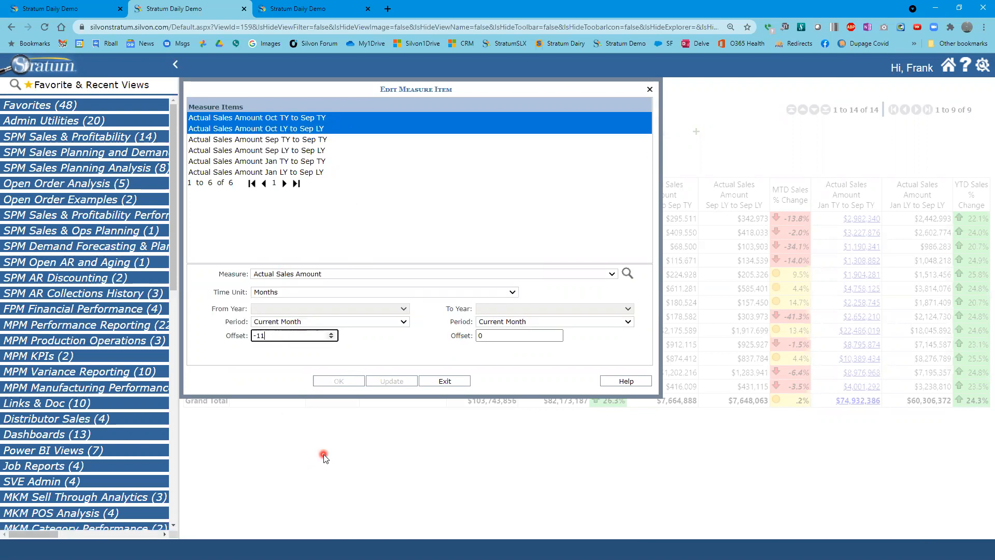
pyautogui.press('BackSpace')
pyautogui.press('BackSpace')
pyautogui.write('5')
pyautogui.click(338, 381)
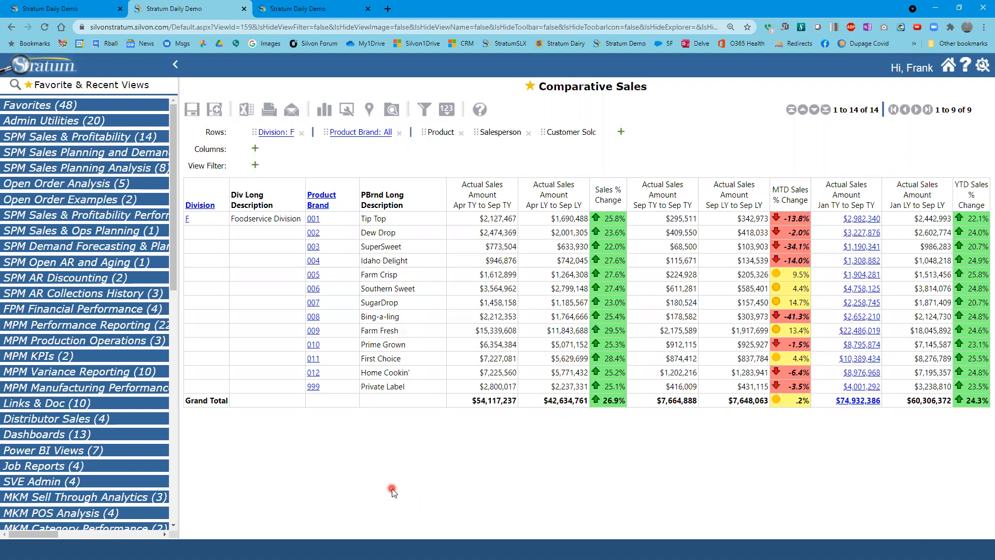
# - Switch to the PowerPoint slide show and advance past the Time Series slide to the contact information slide
pyautogui.hotkey('alt', 'Tab')
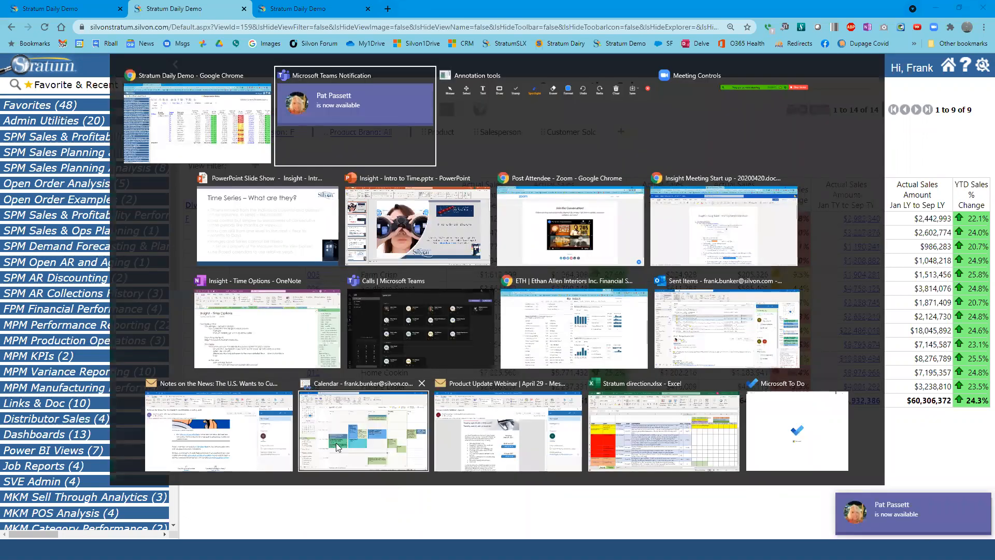
pyautogui.hotkey('alt', 'Tab')
pyautogui.hotkey('alt', 'Tab')
pyautogui.hotkey('alt', 'Tab')
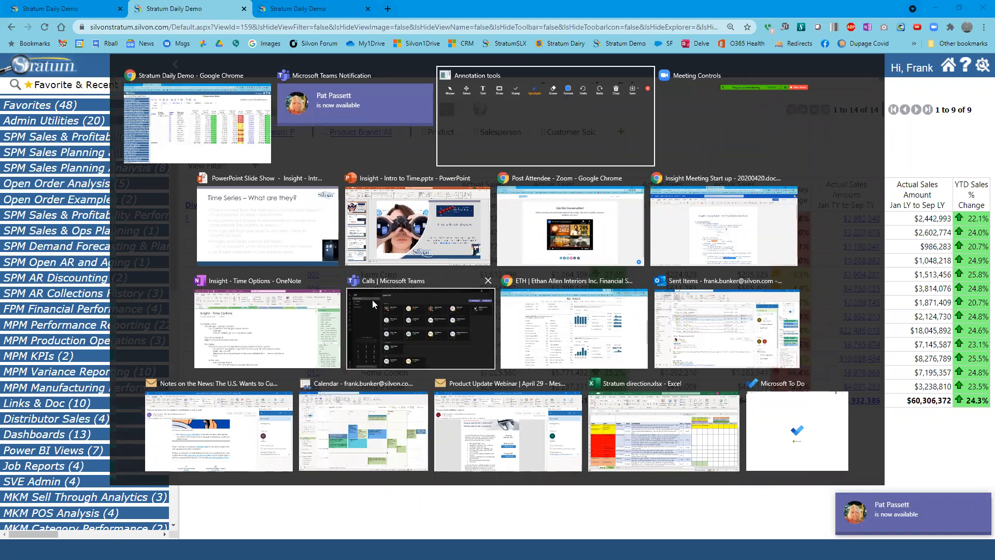
pyautogui.press('Right')
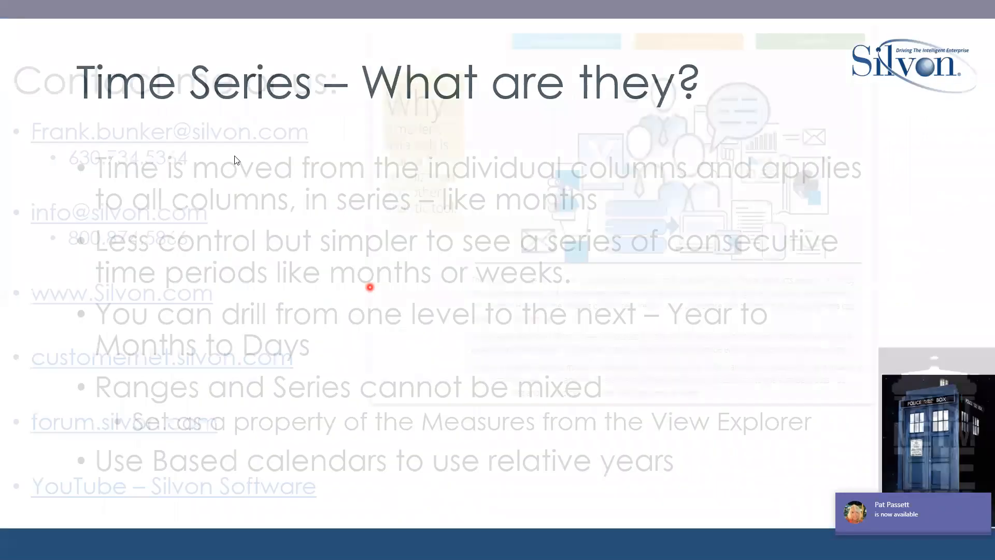